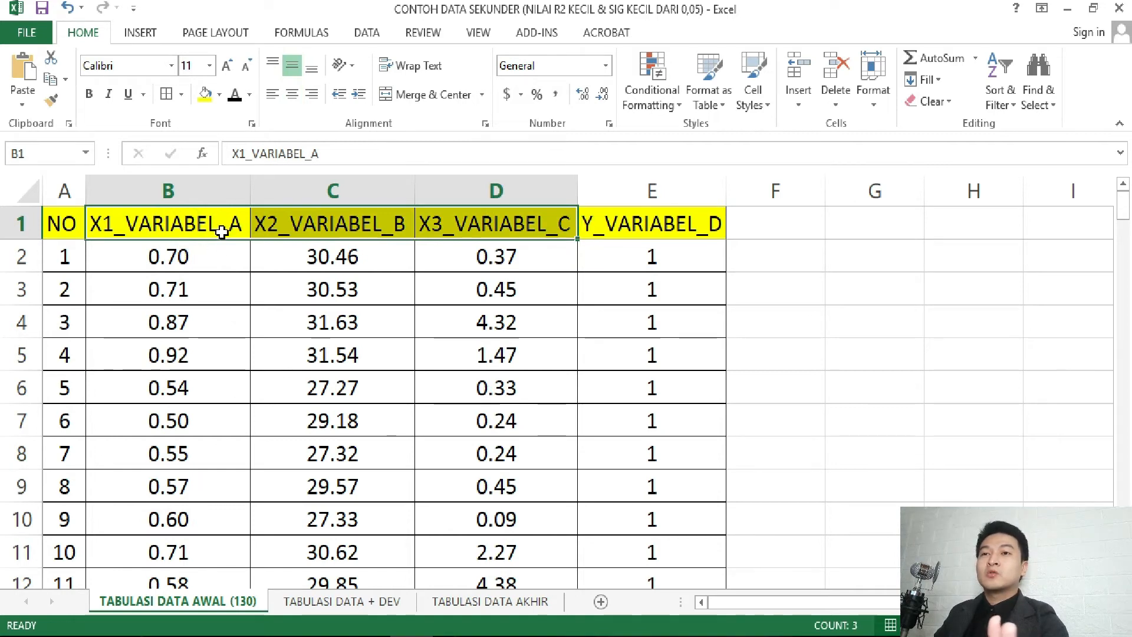
Step: Examine the variable headers X1 to X3 and the Y_VARIABEL_D column values in the TABULASI DATA AWAL (130) sheet
left_click(405, 231)
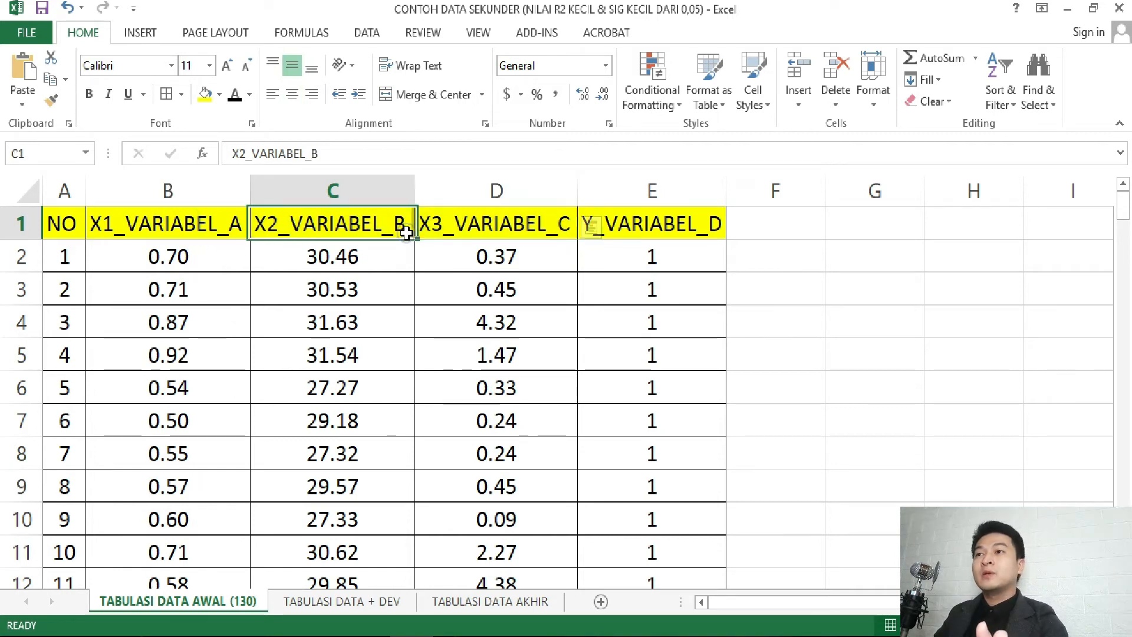
left_click(488, 232)
left_click(652, 229)
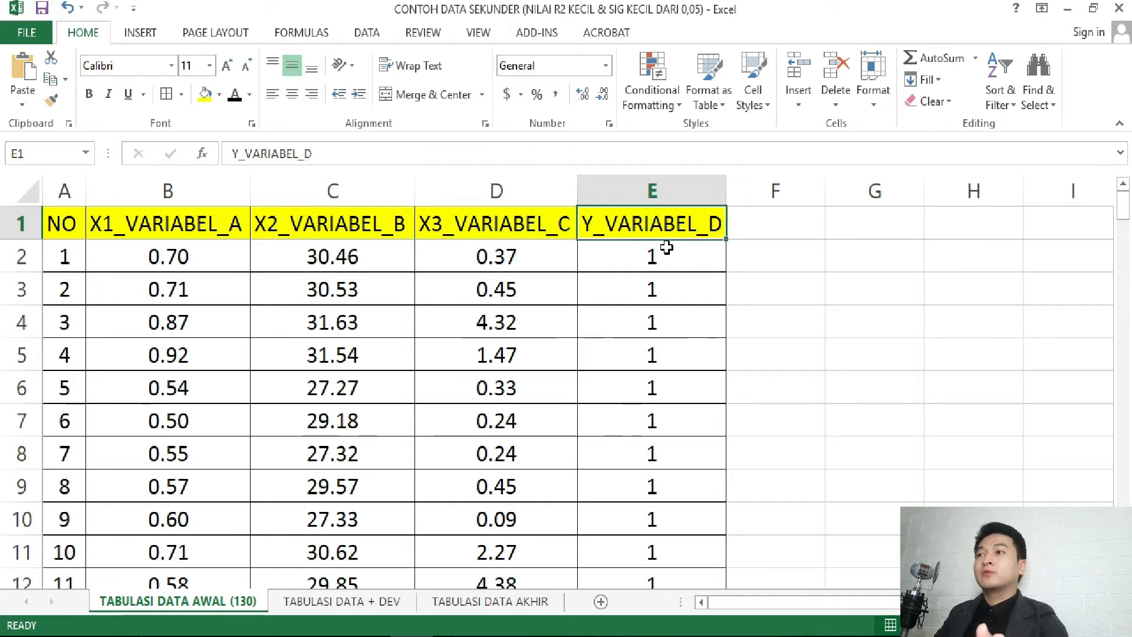
left_click(682, 253)
scroll(657, 417, "down", 2)
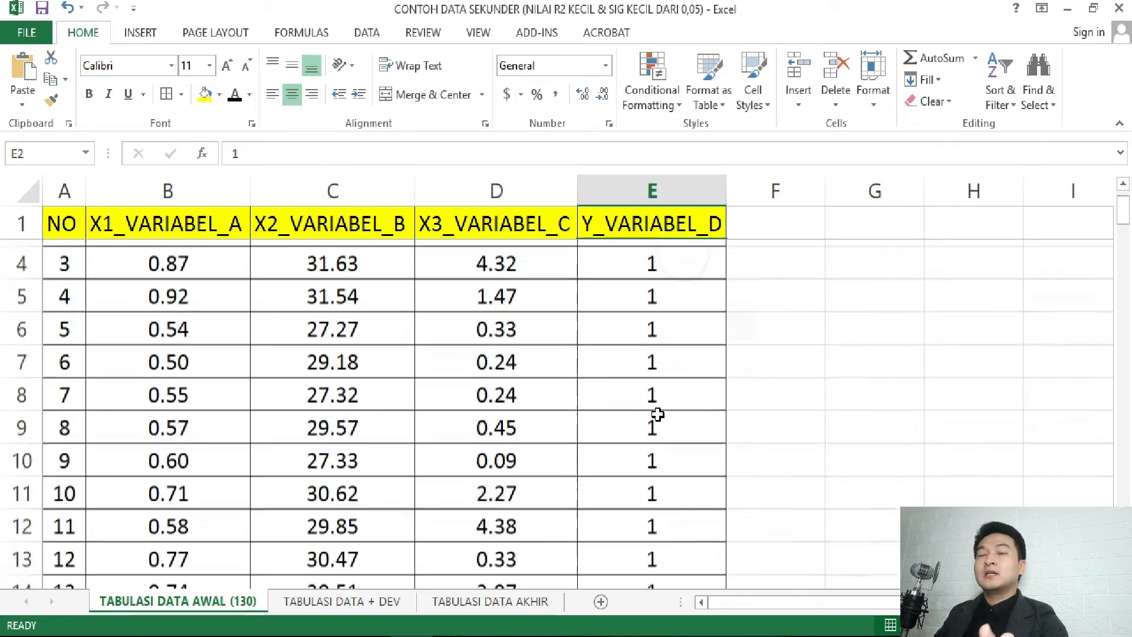
scroll(662, 470, "up", 2)
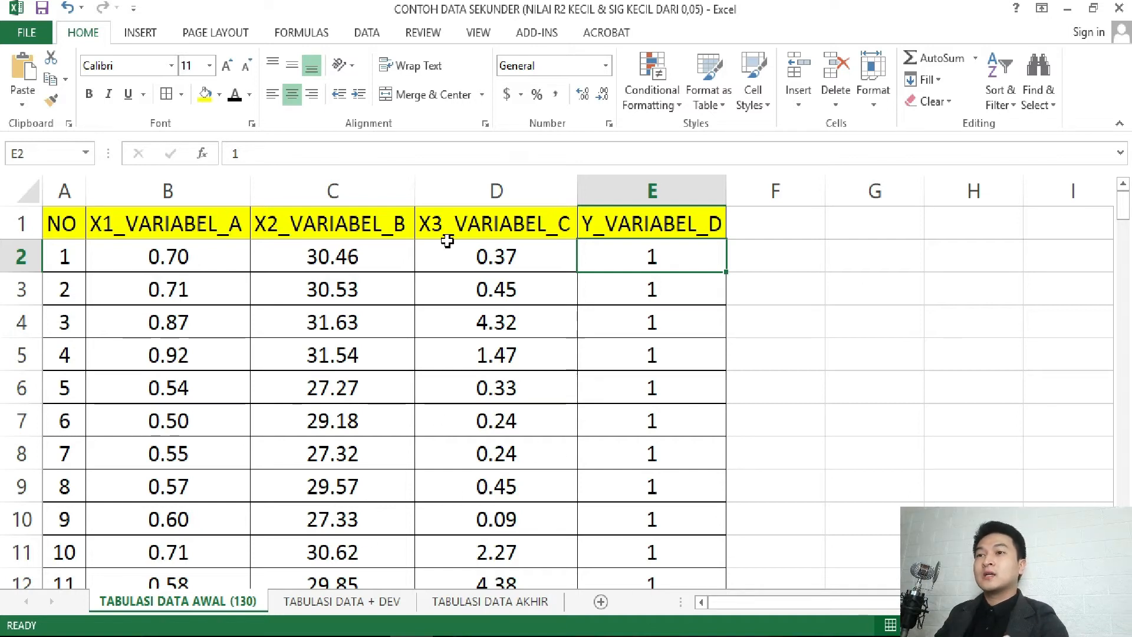
Step: Save the workbook, minimize it and switch to the empty IBM SPSS Statistics Data Editor
key("ctrl+s")
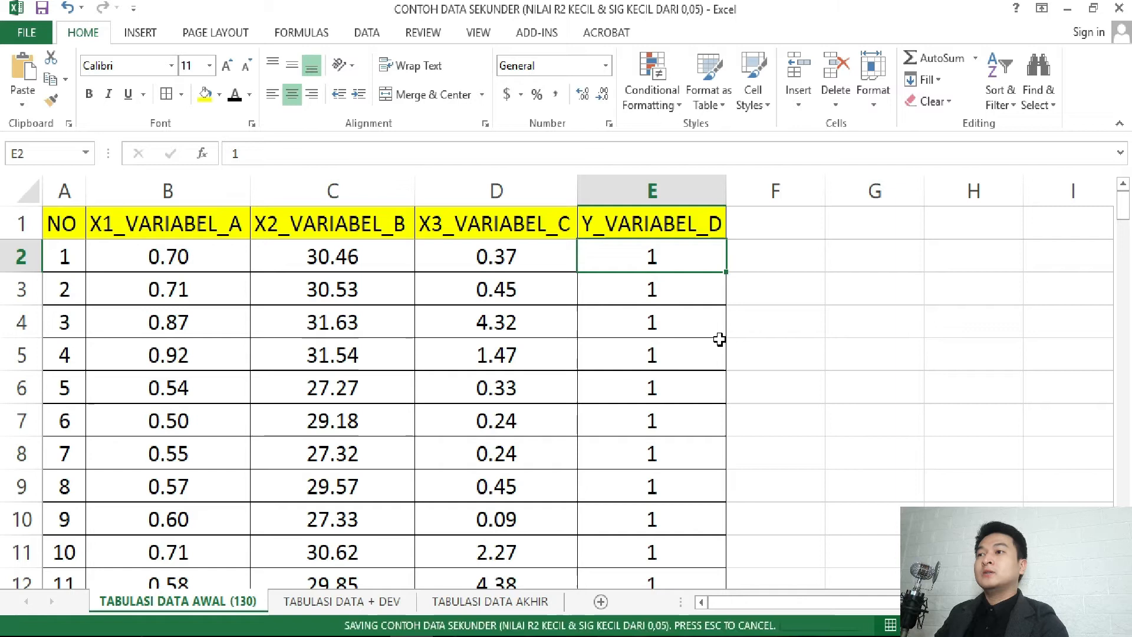
left_click(1071, 21)
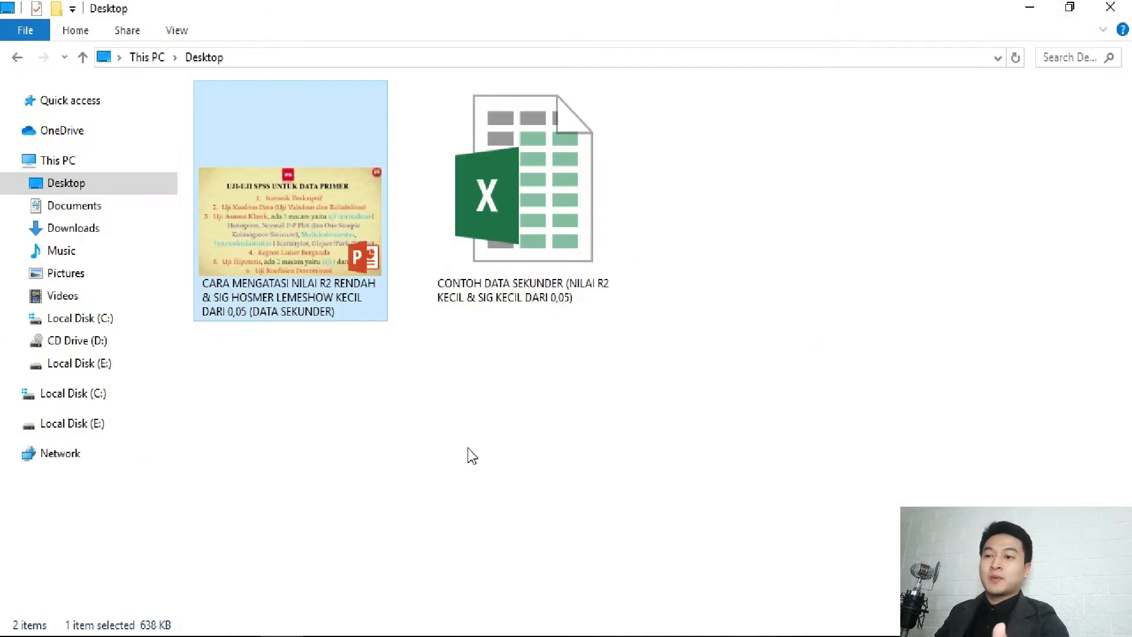
left_click(573, 574)
mouse_move(554, 634)
left_click(447, 568)
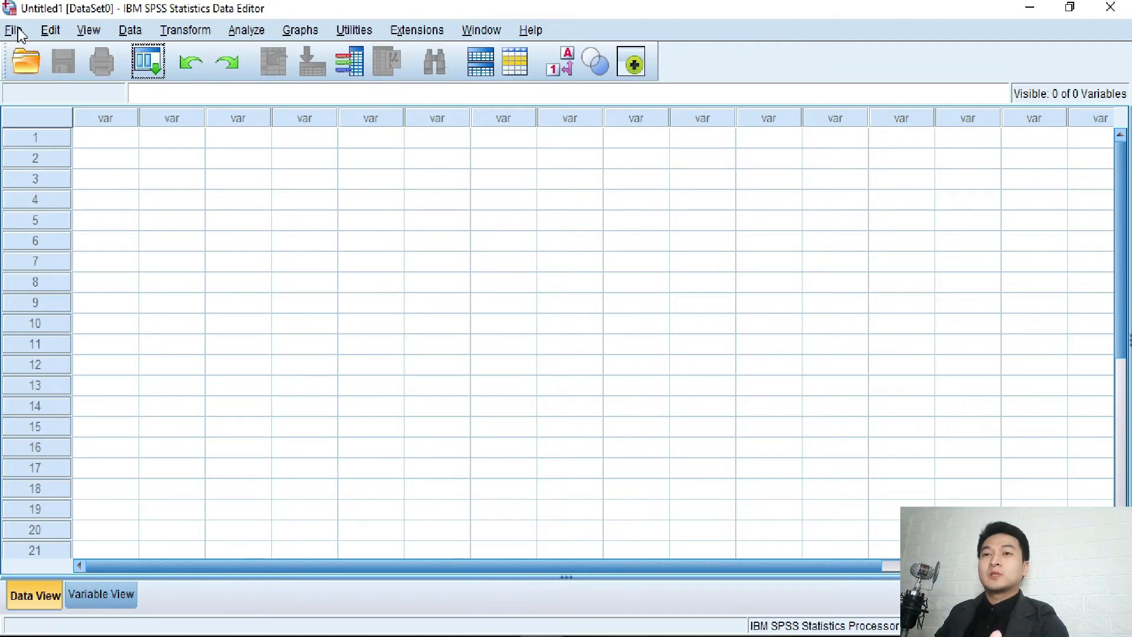
left_click(395, 628)
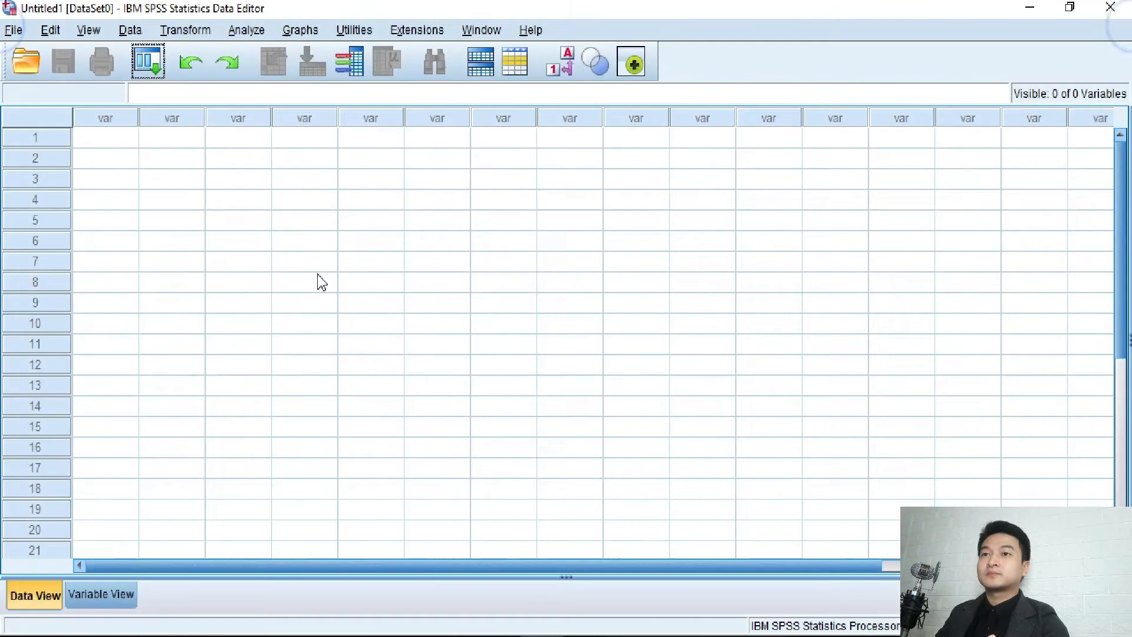
Step: Import the TABULASI DATA AWAL (130) worksheet from the Excel file CONTOH DATA SEKUNDER (NILAI R2 KECIL & SIG KECIL DARI 0,05).xlsx on the Desktop
left_click(16, 30)
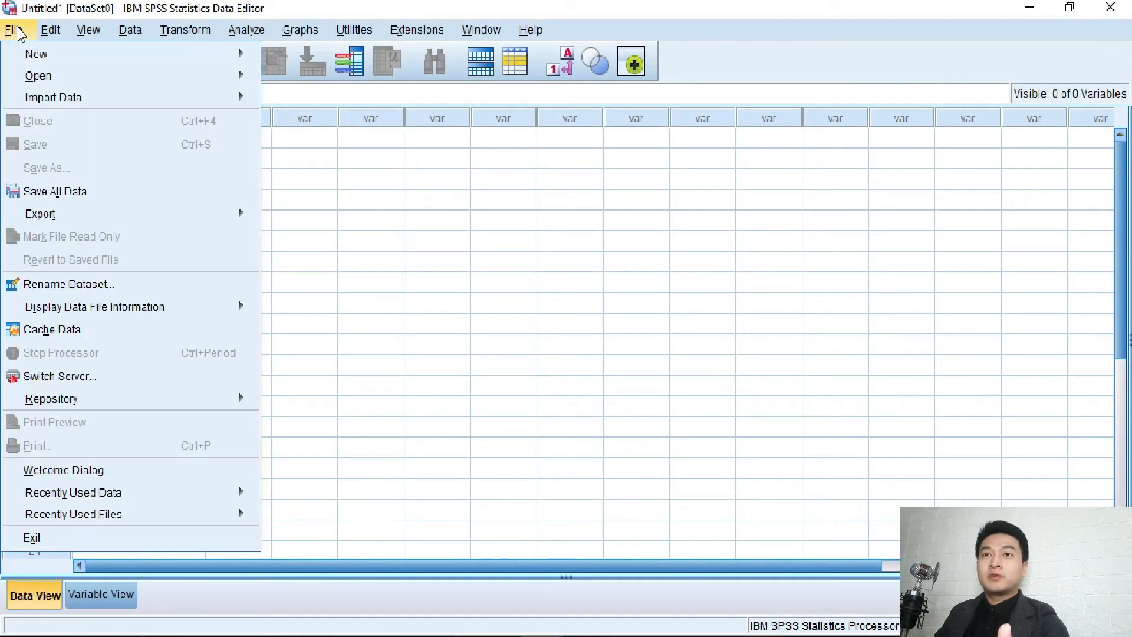
mouse_move(230, 98)
left_click(291, 126)
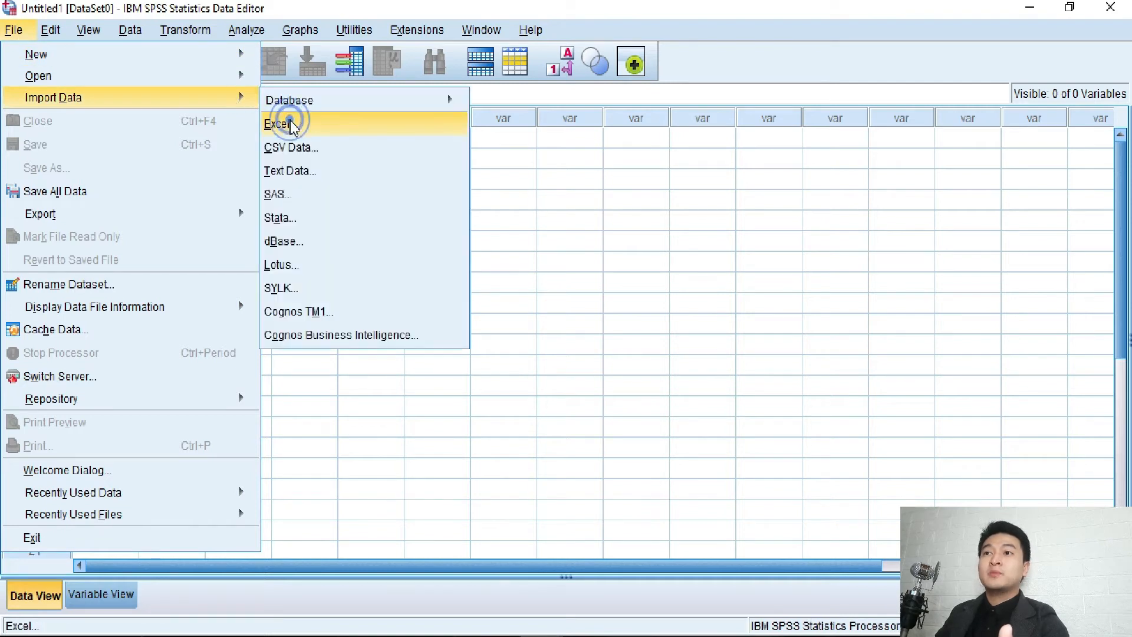
left_click(429, 233)
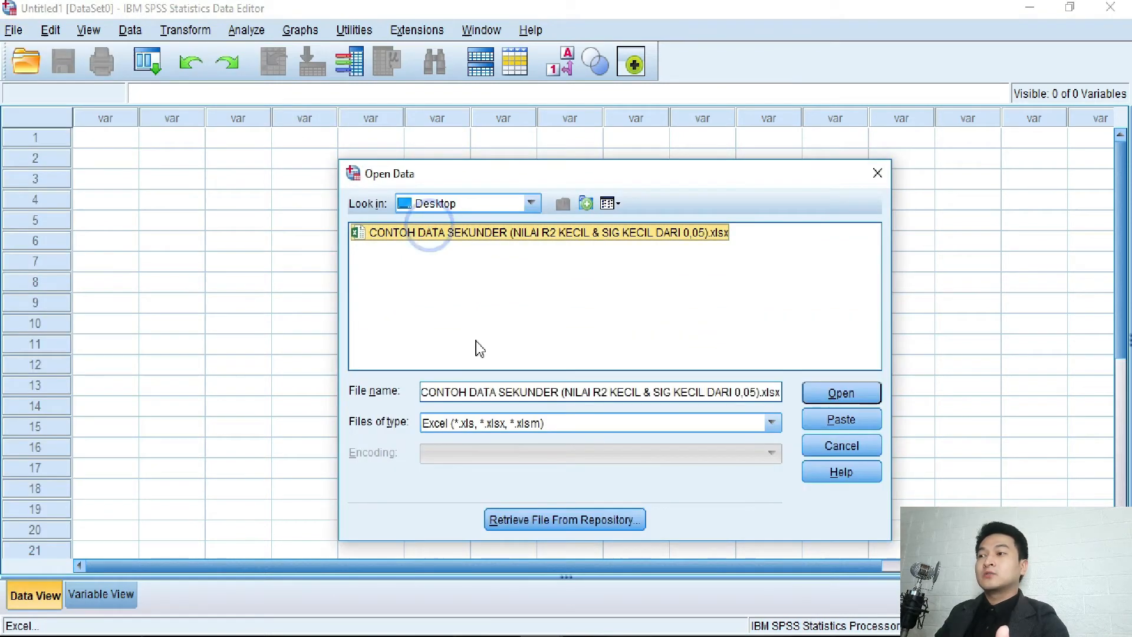
left_click(854, 392)
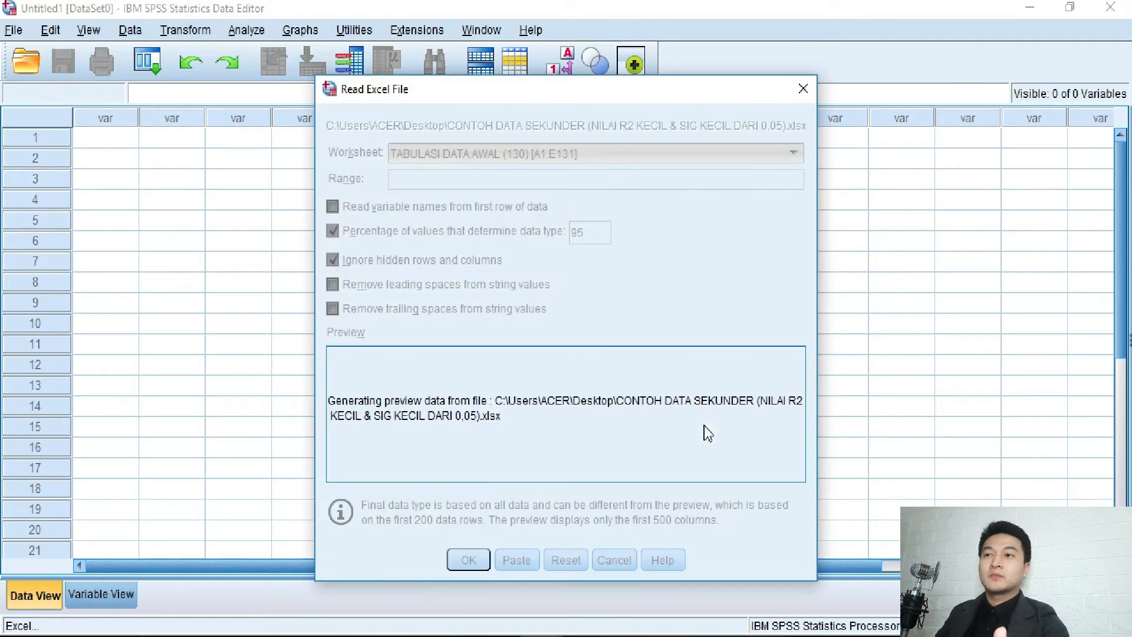
left_click(472, 554)
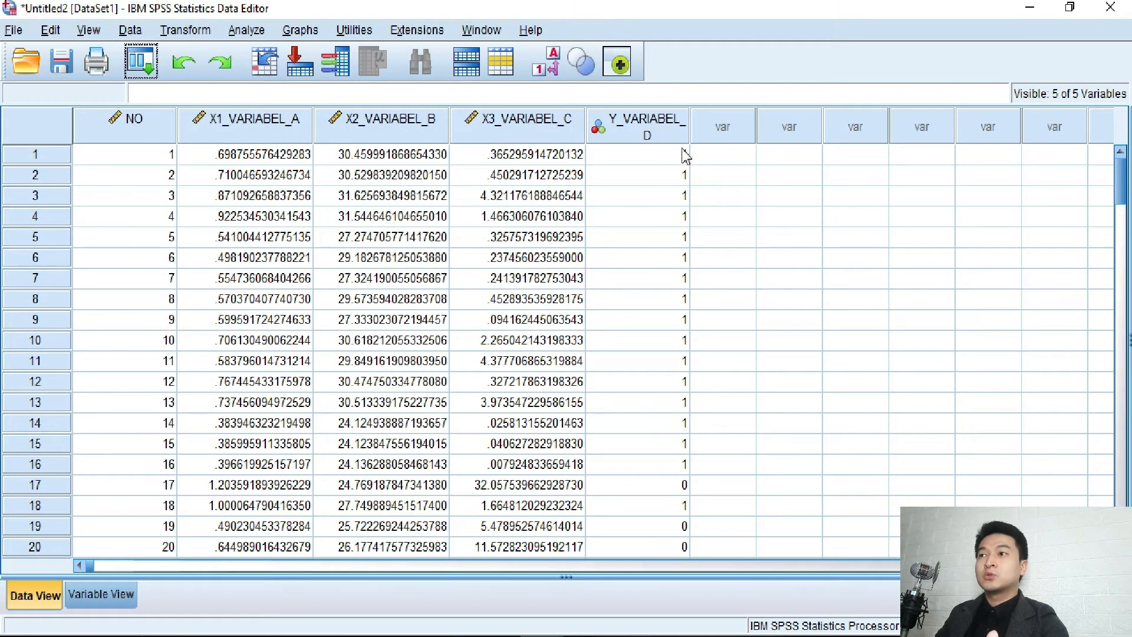
Step: Widen the Y_VARIABEL_D data column and the Name column in Variable View to fit the full variable names
double_click(690, 127)
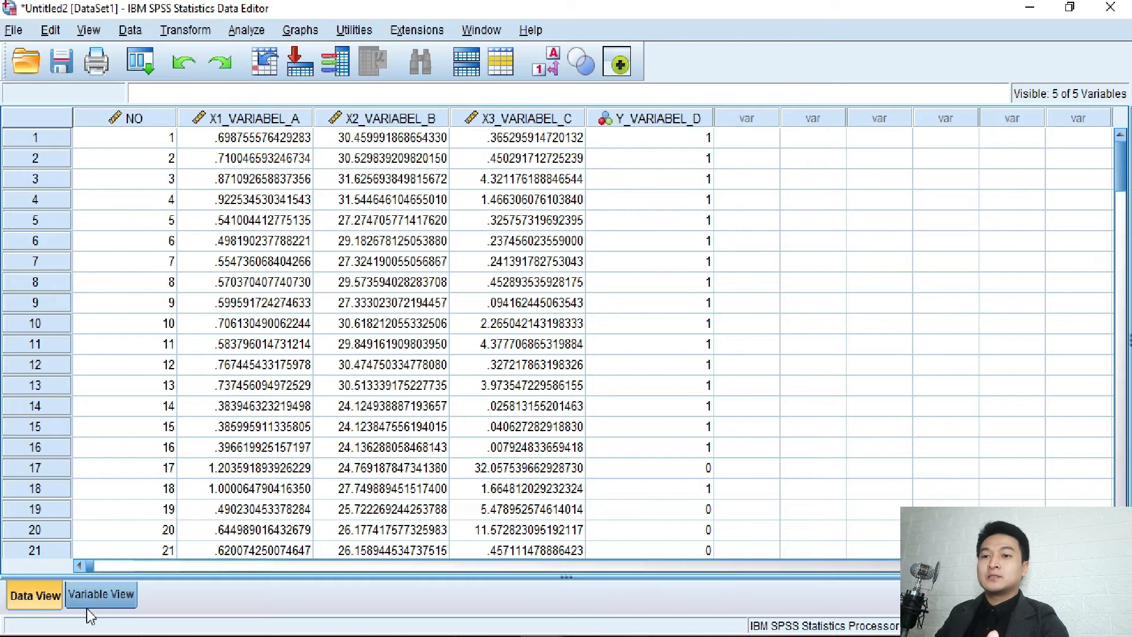
left_click(101, 594)
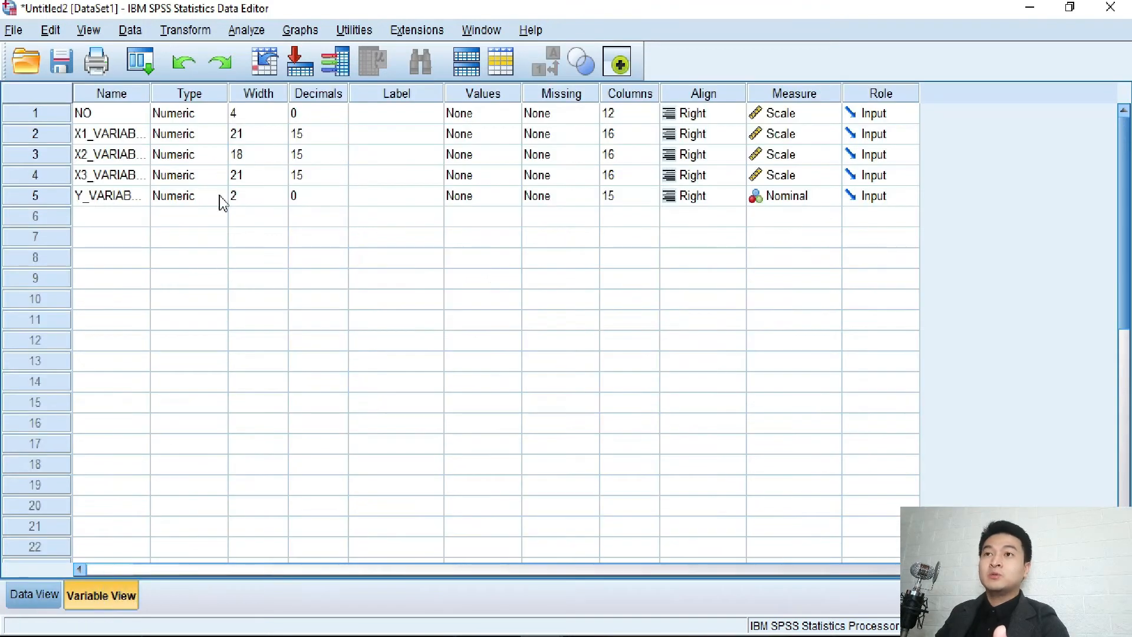
double_click(149, 89)
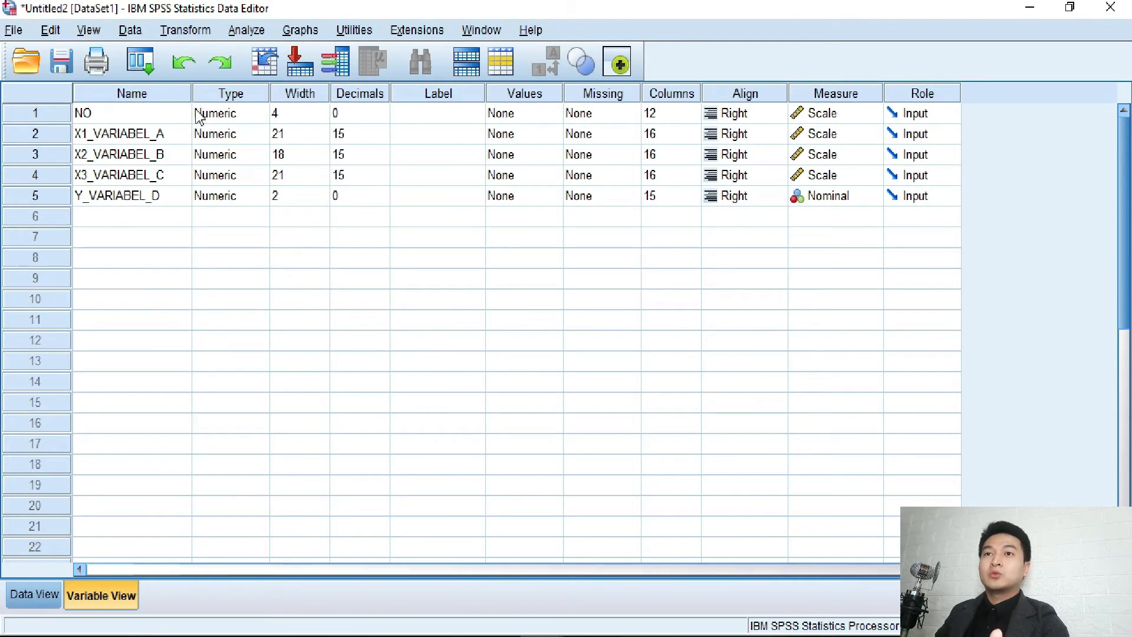
Step: Change the variable type of NO to String
left_click(248, 116)
left_click(259, 113)
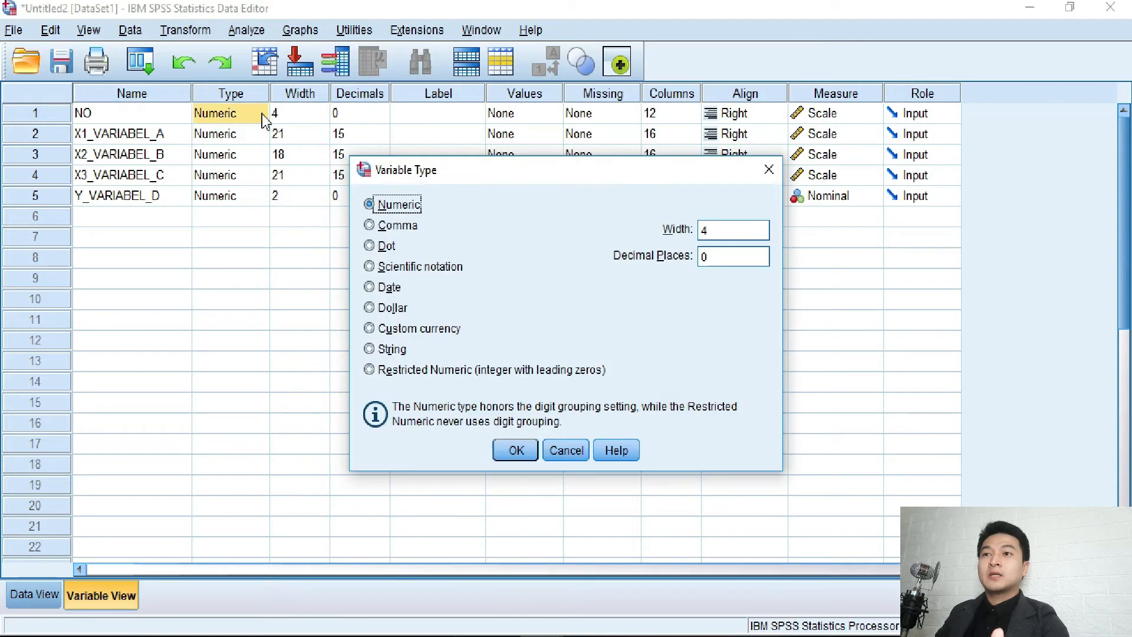
left_click(370, 349)
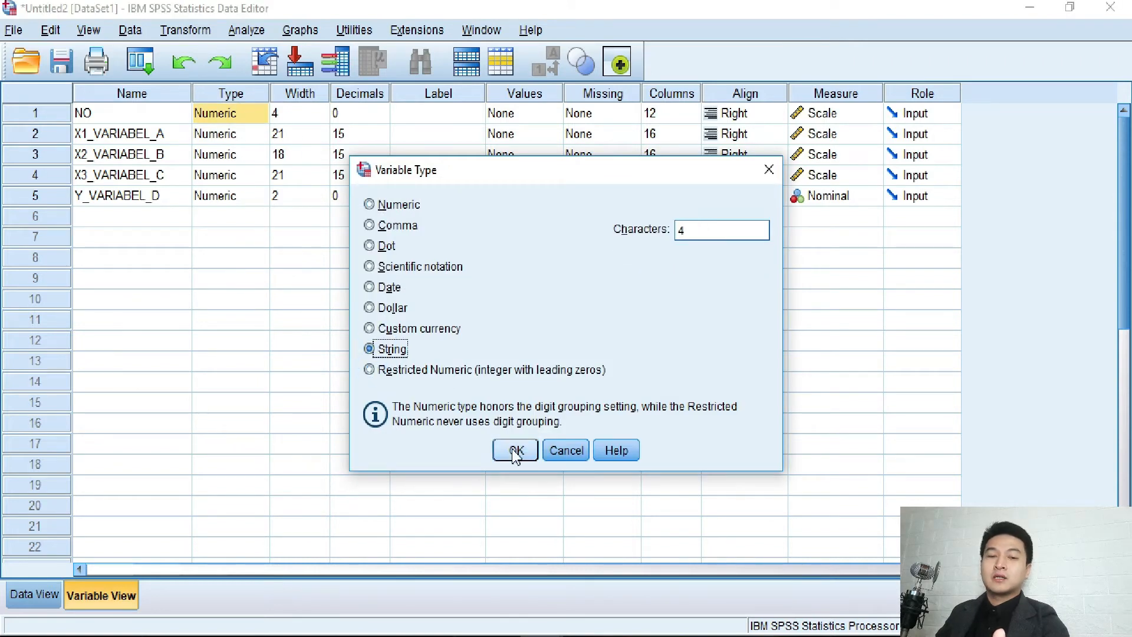
left_click(515, 450)
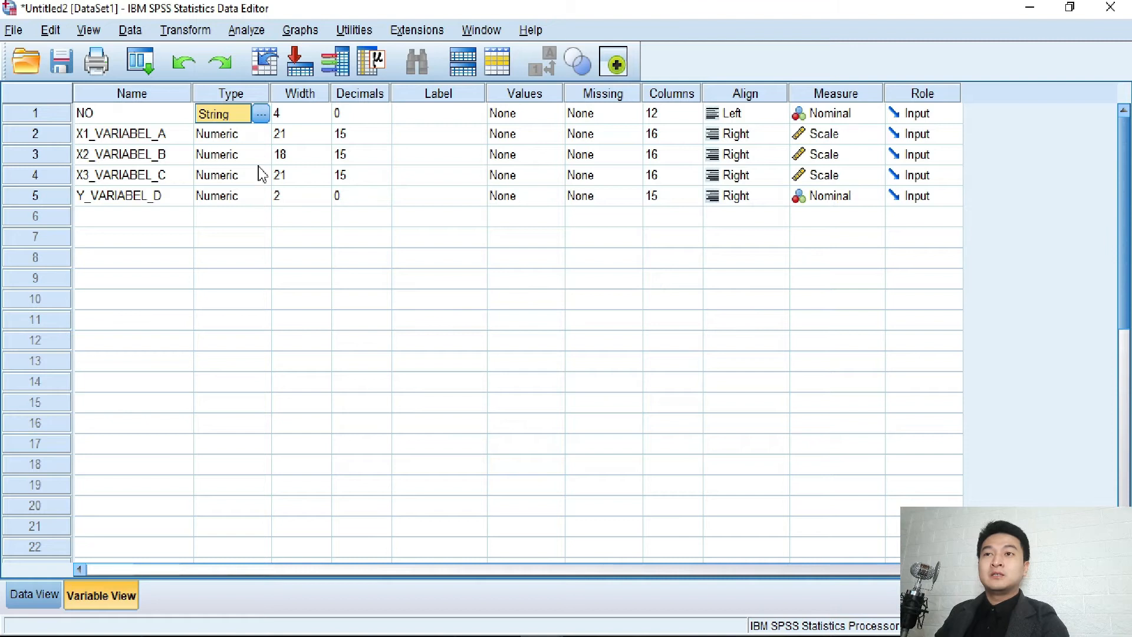
Step: Set the decimals of X1_VARIABEL_A, X2_VARIABEL_B and X3_VARIABEL_C to 3
left_click(151, 143)
left_click(151, 154)
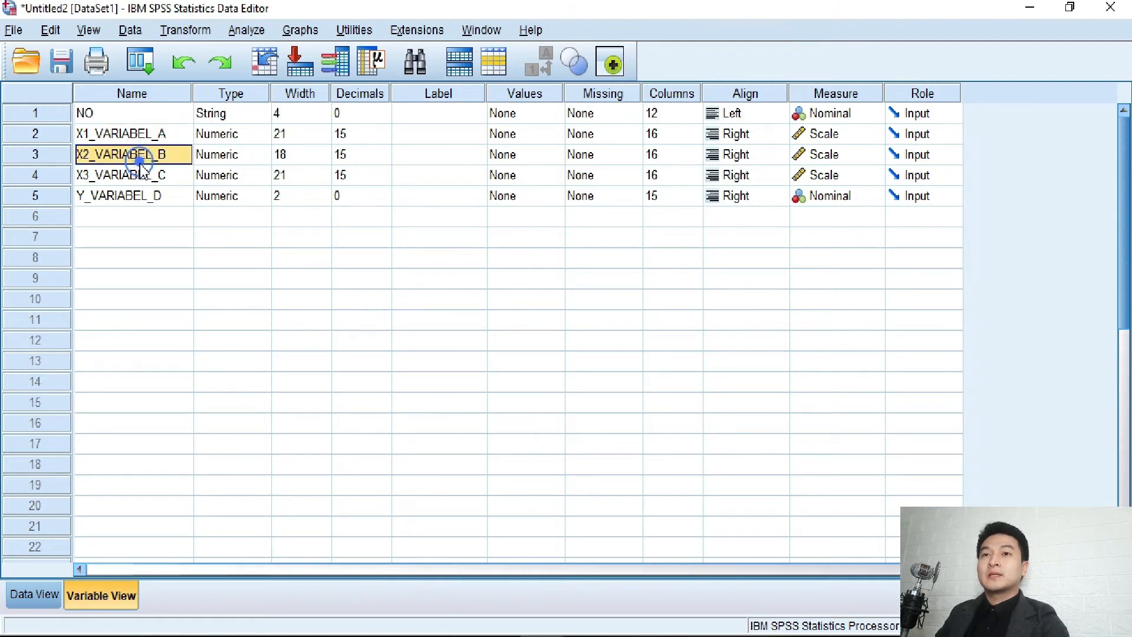
left_click(360, 136)
double_click(355, 134)
type("3")
double_click(364, 158)
type("3")
double_click(361, 177)
type("3")
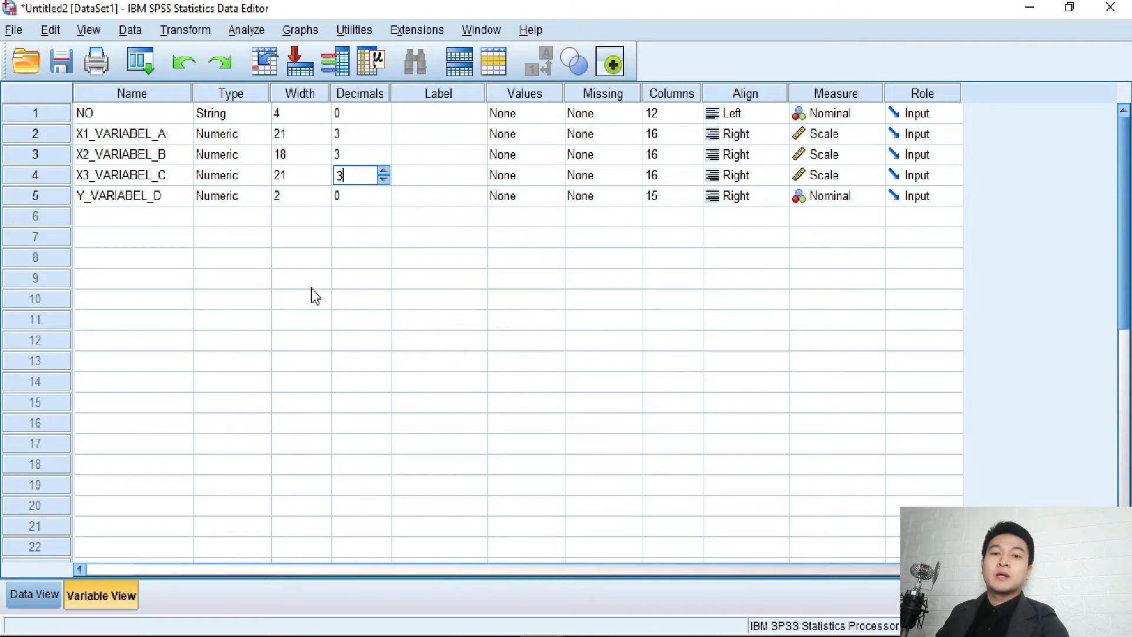
Step: Add a value label to Y_VARIABEL_D for value 1 with the text "ada variabel D"
left_click(152, 200)
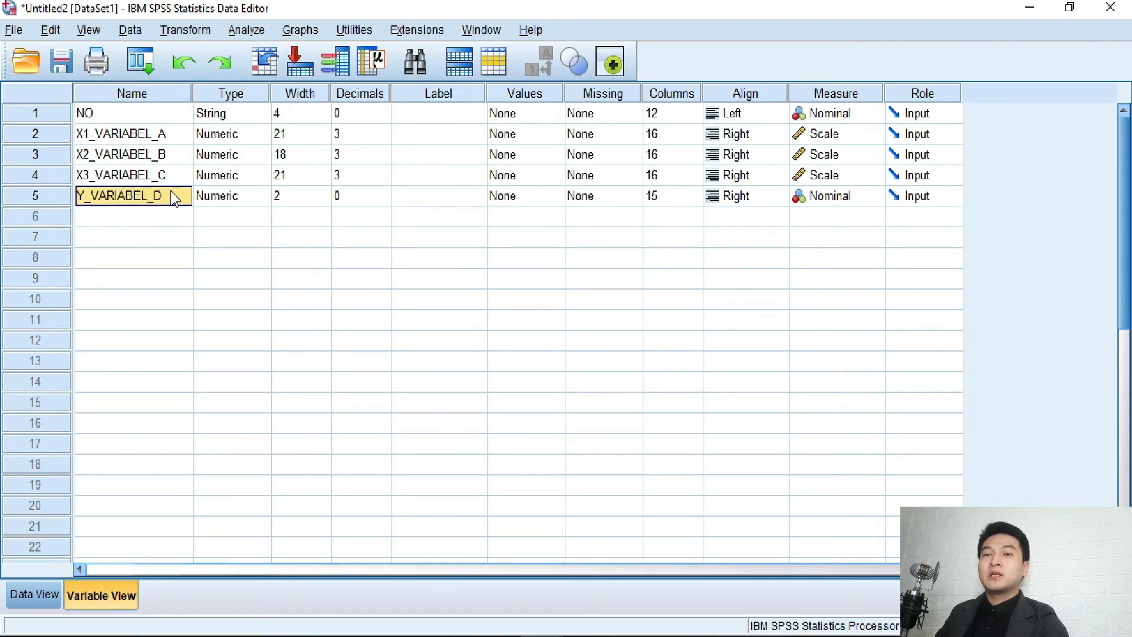
left_click(459, 194)
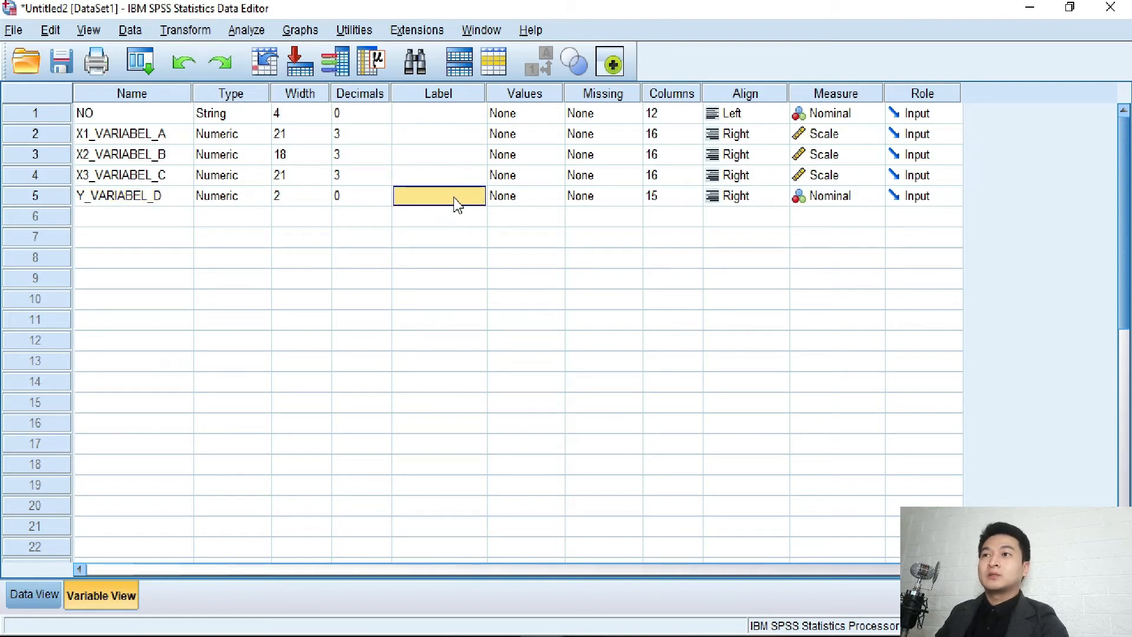
left_click(504, 196)
left_click(555, 194)
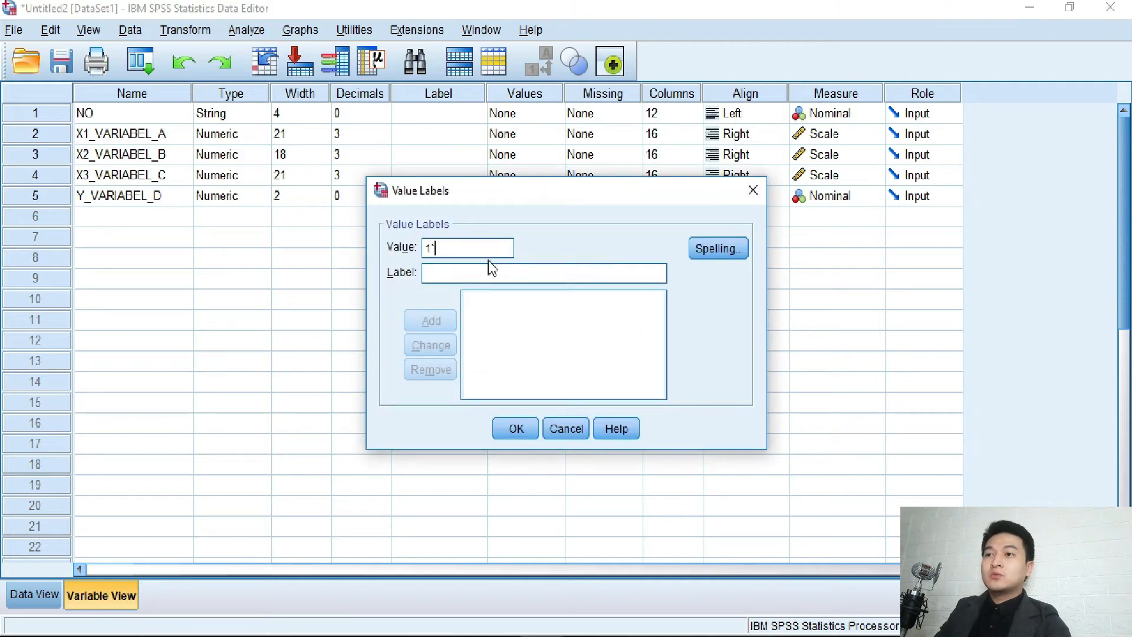
type("ada")
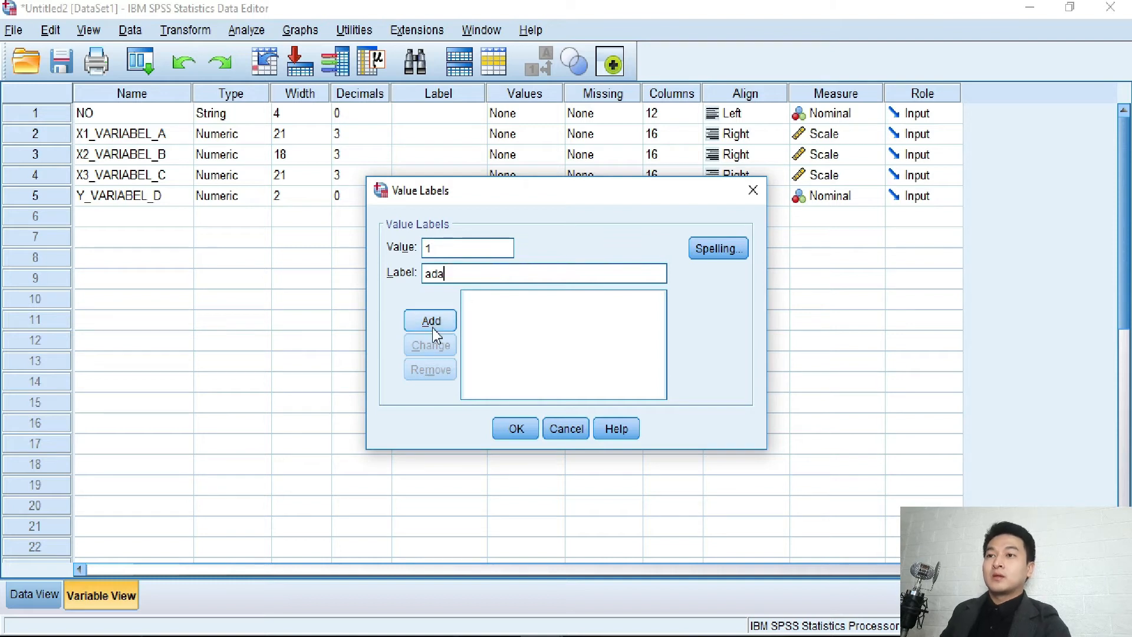
type(" variabel D")
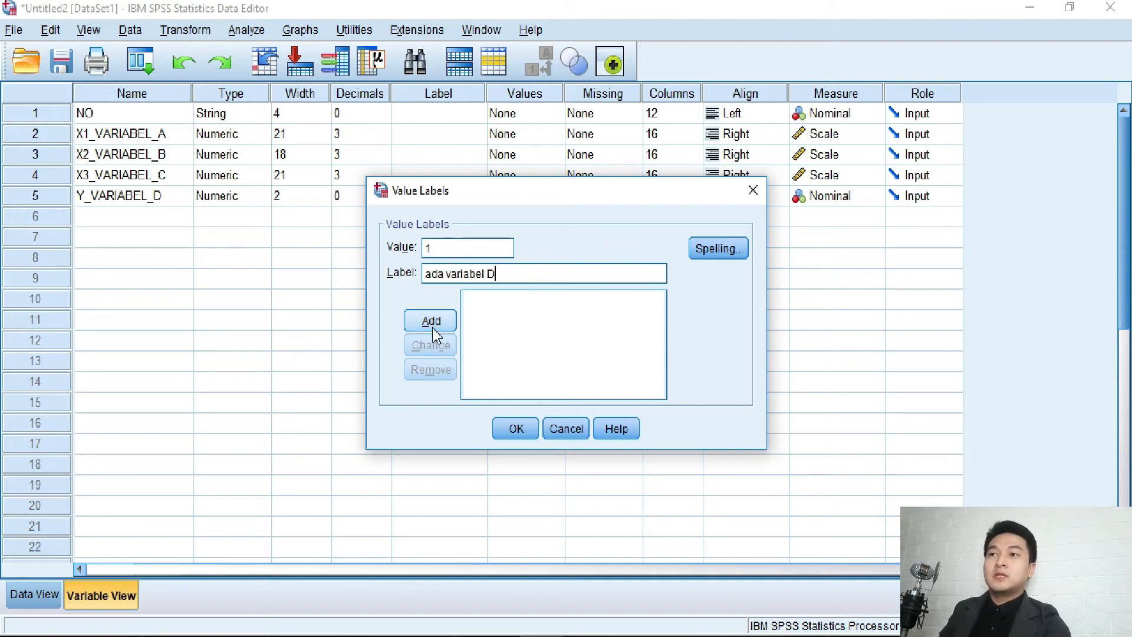
left_click(432, 329)
Step: Add the label "tidak ada variabel D" for value 0 and apply the value labels
type("0")
key("Tab")
type("tidak ada variabel D")
left_click(437, 322)
left_click(515, 429)
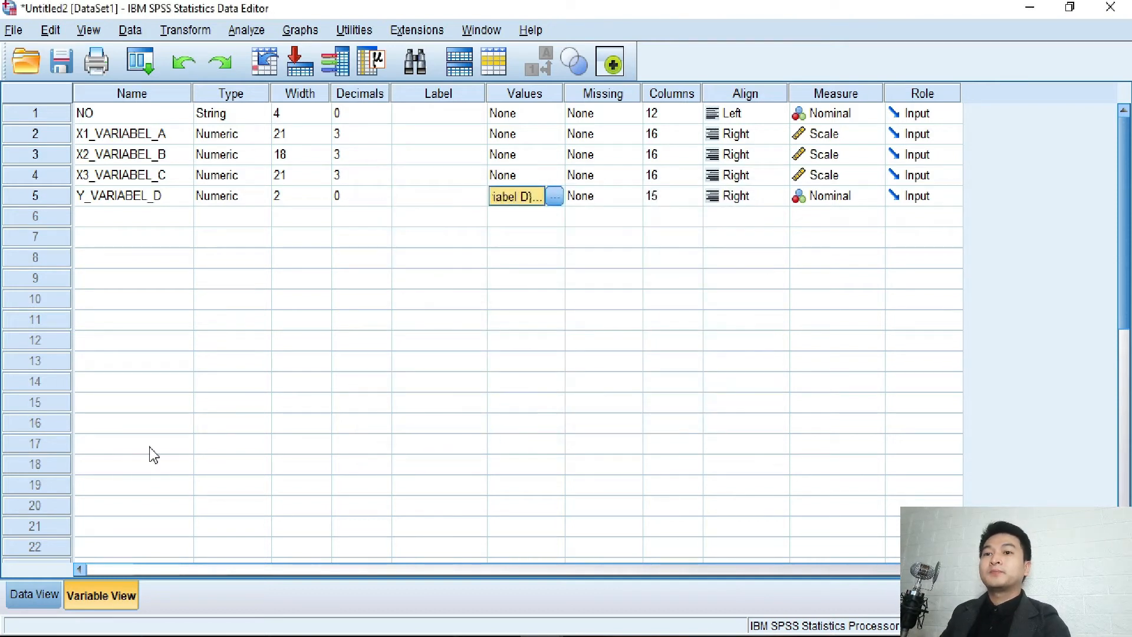
Step: Return to the data view and set up a Binary Logistic regression with Y_VARIABEL_D as the dependent variable
left_click(35, 593)
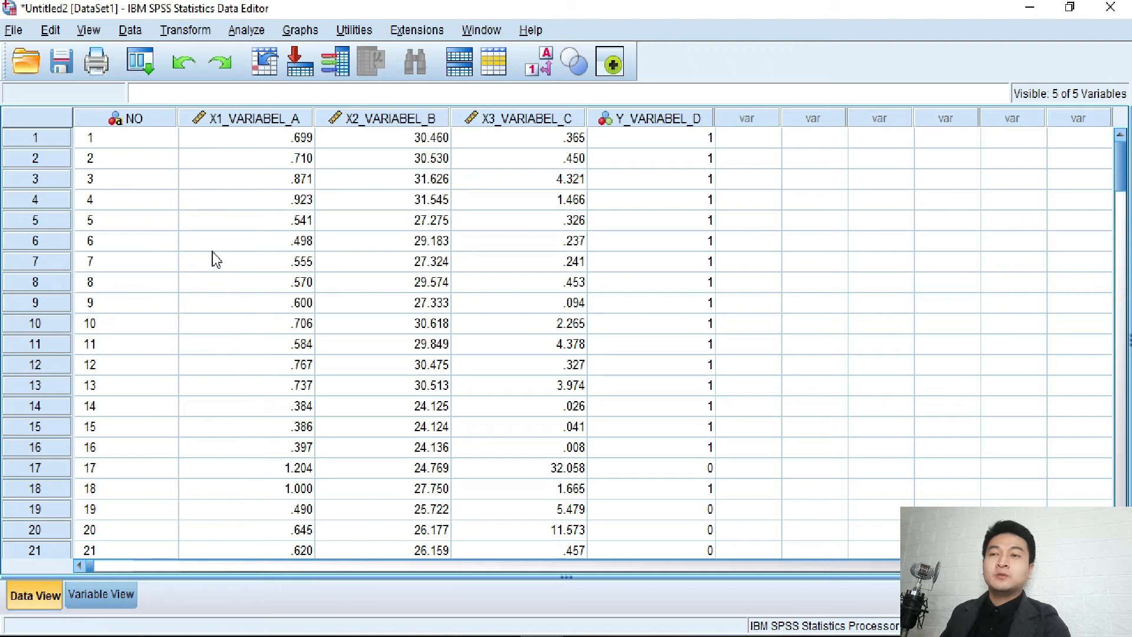
left_click(265, 34)
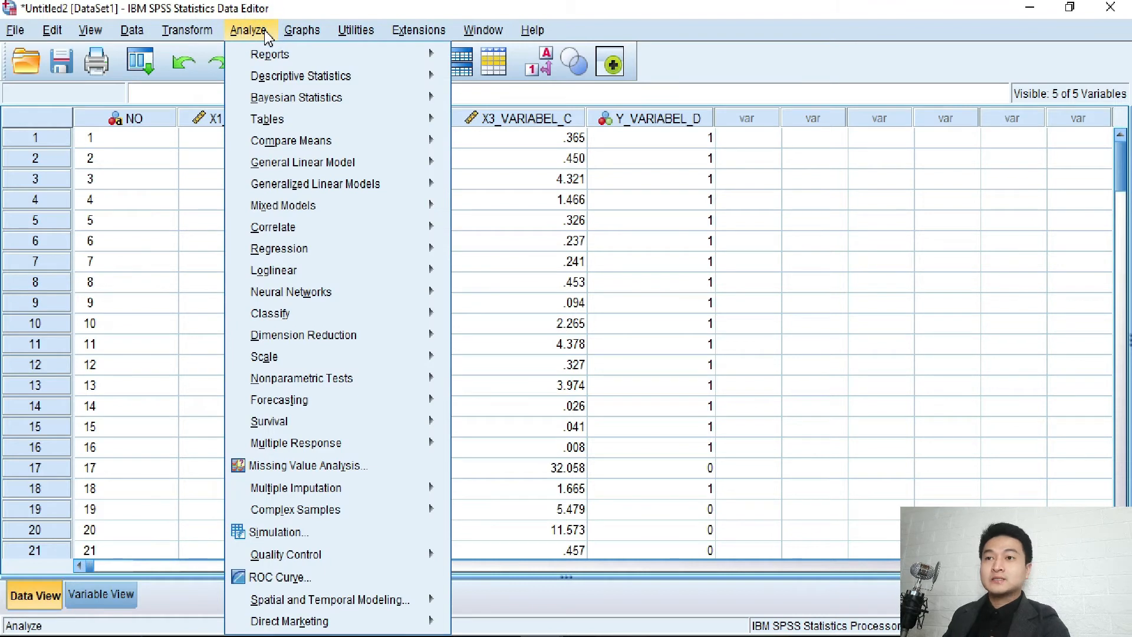
mouse_move(449, 258)
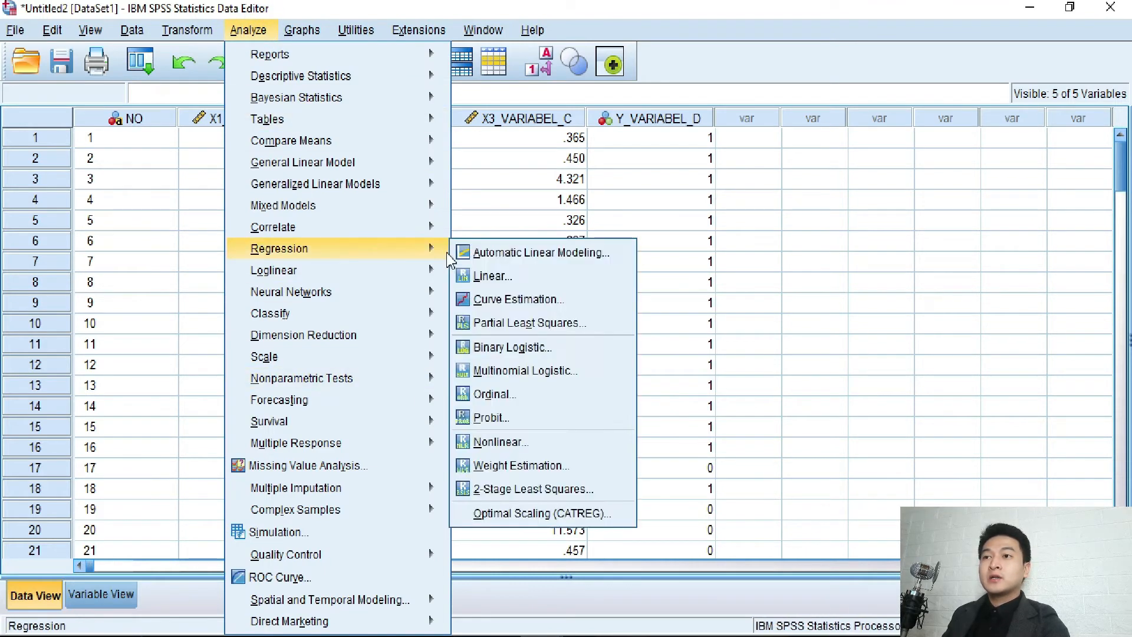
left_click(554, 354)
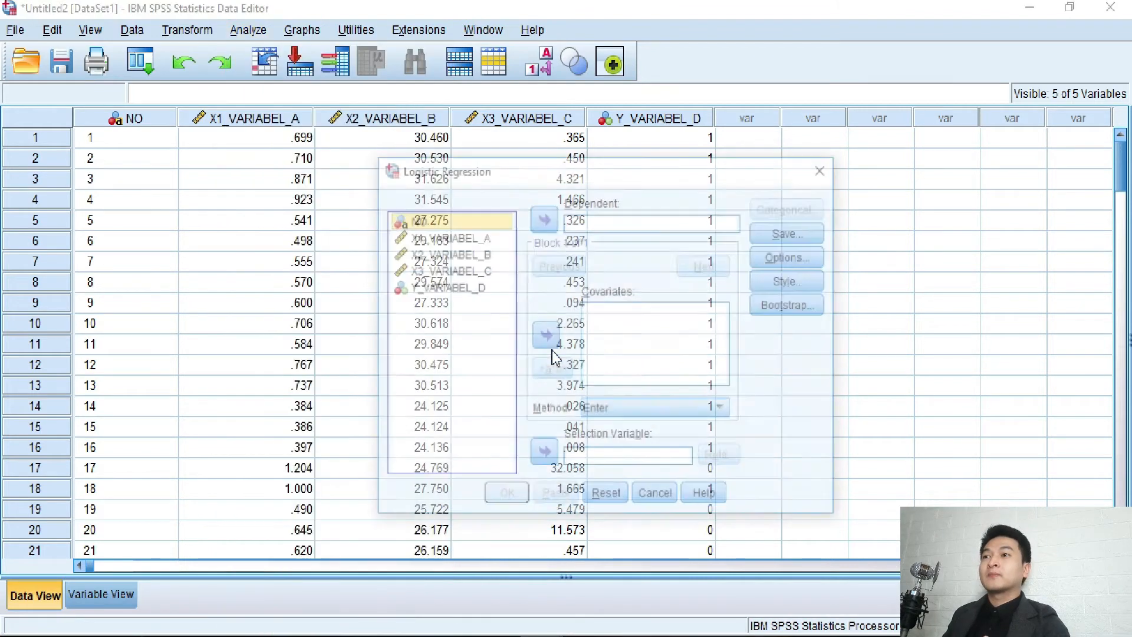
left_click(460, 289)
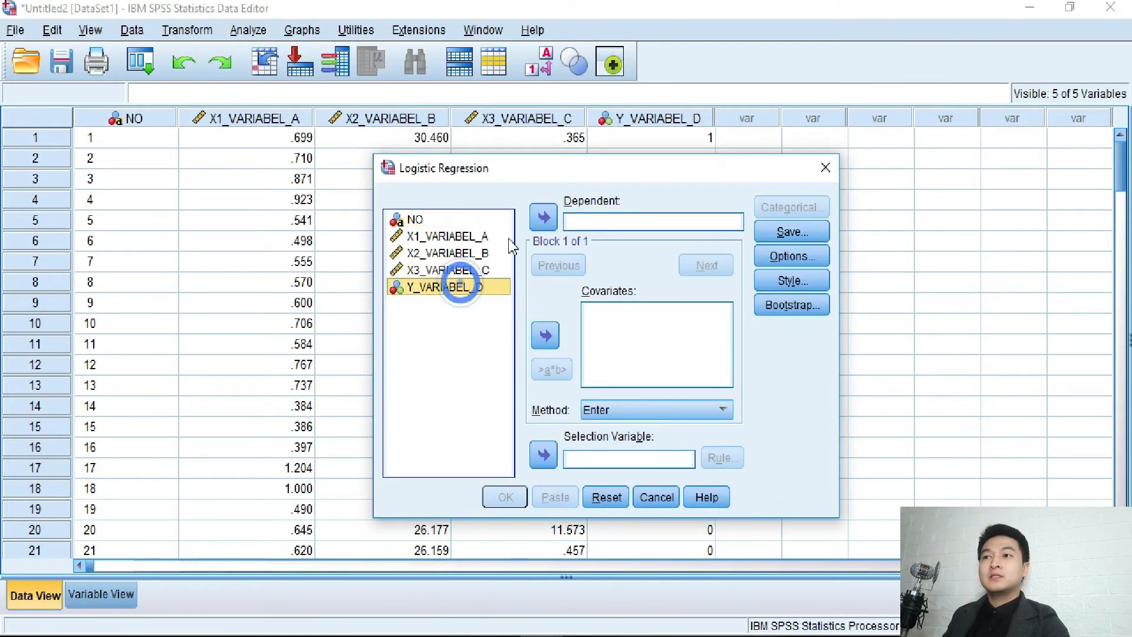
left_click(543, 219)
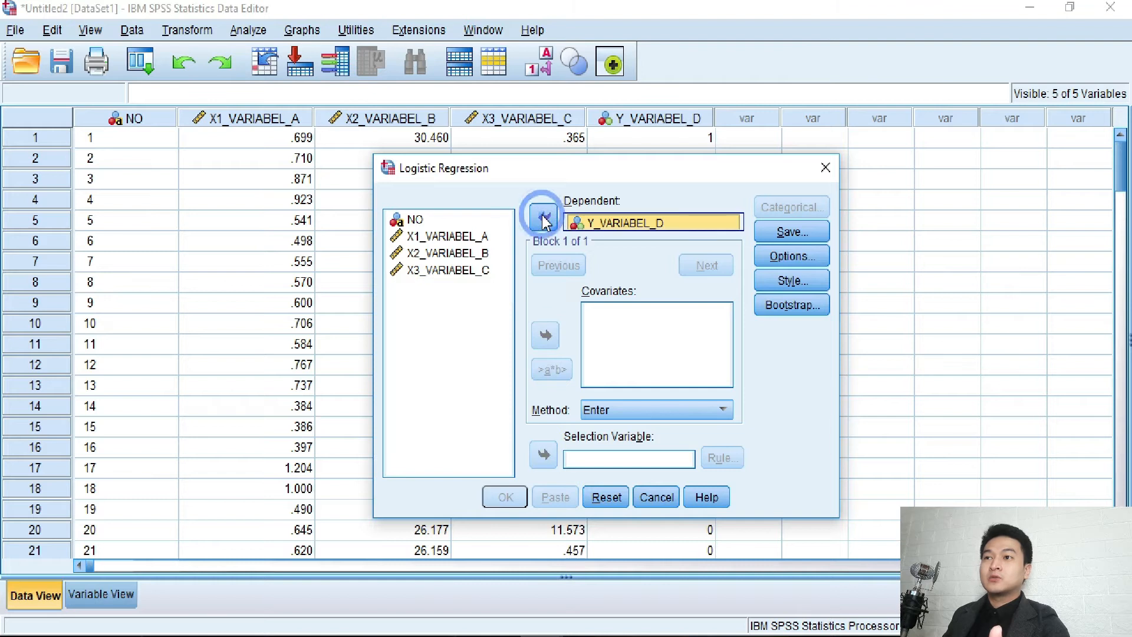
Step: Add X1_VARIABEL_A, X2_VARIABEL_B and X3_VARIABEL_C as covariates of the logistic regression
left_click(448, 237)
left_click(464, 272, "shift")
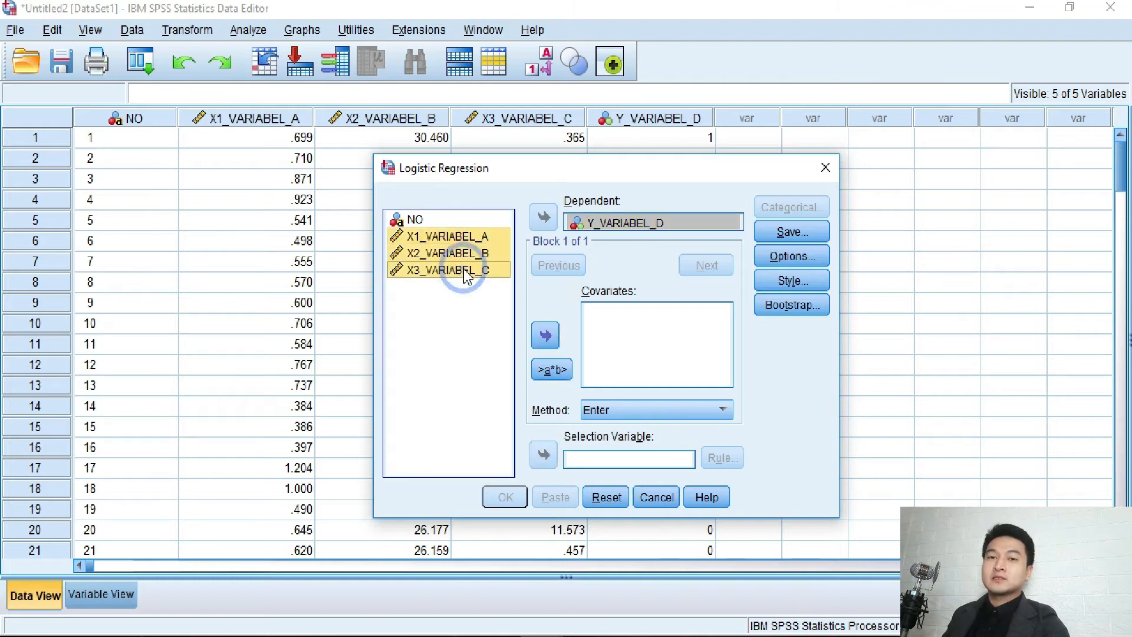
left_click(545, 336)
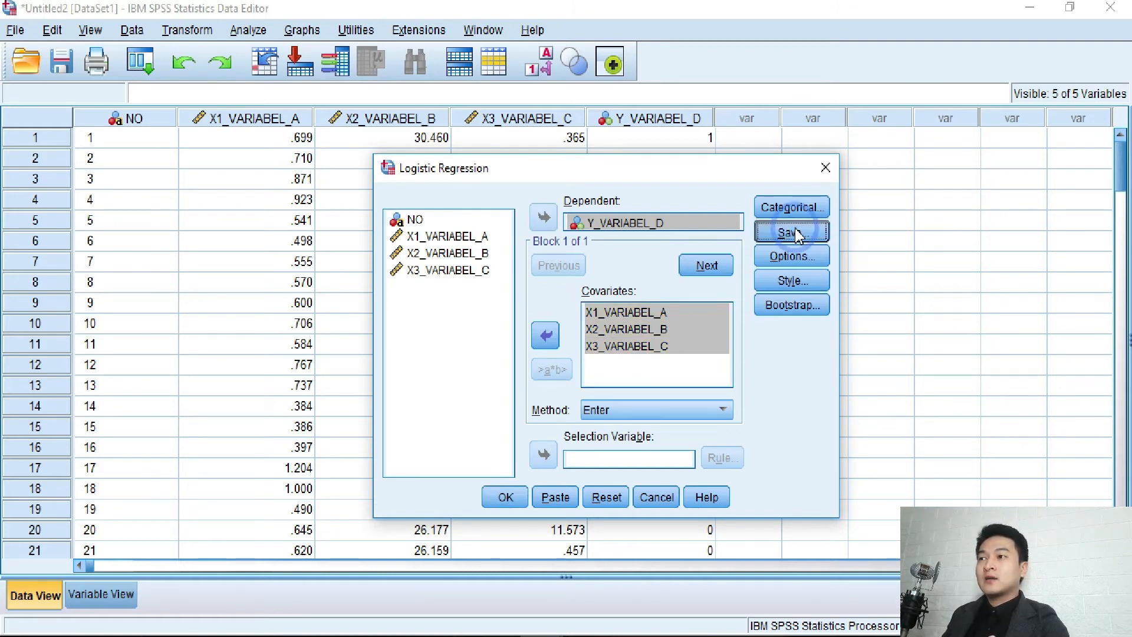
Step: Have the logistic regression save the Deviance residuals as a new variable
left_click(796, 233)
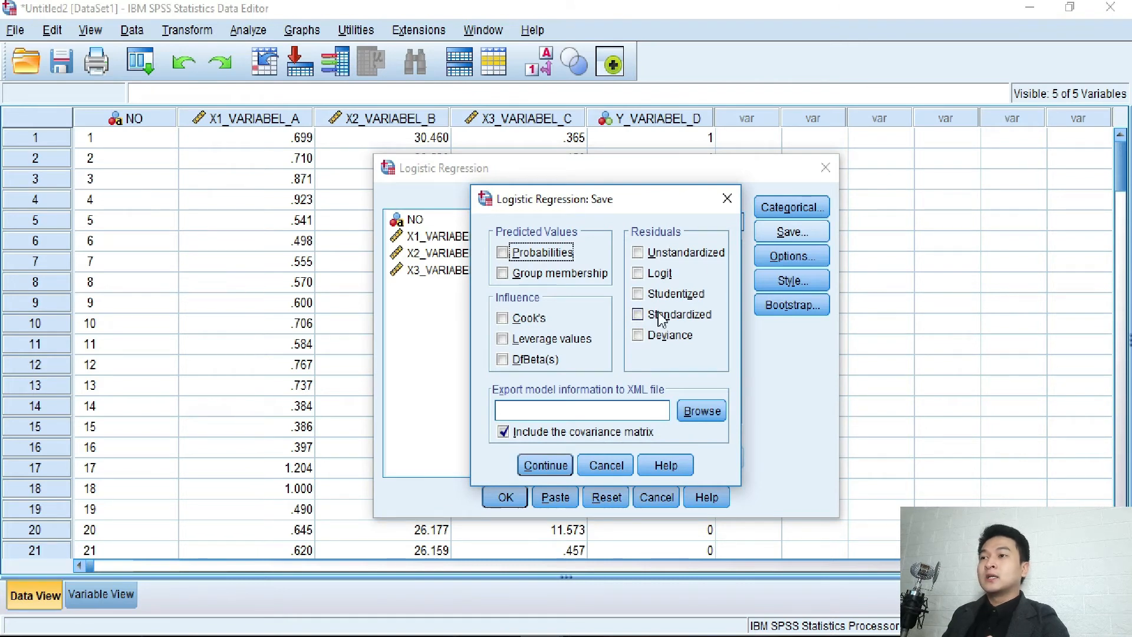
left_click(669, 334)
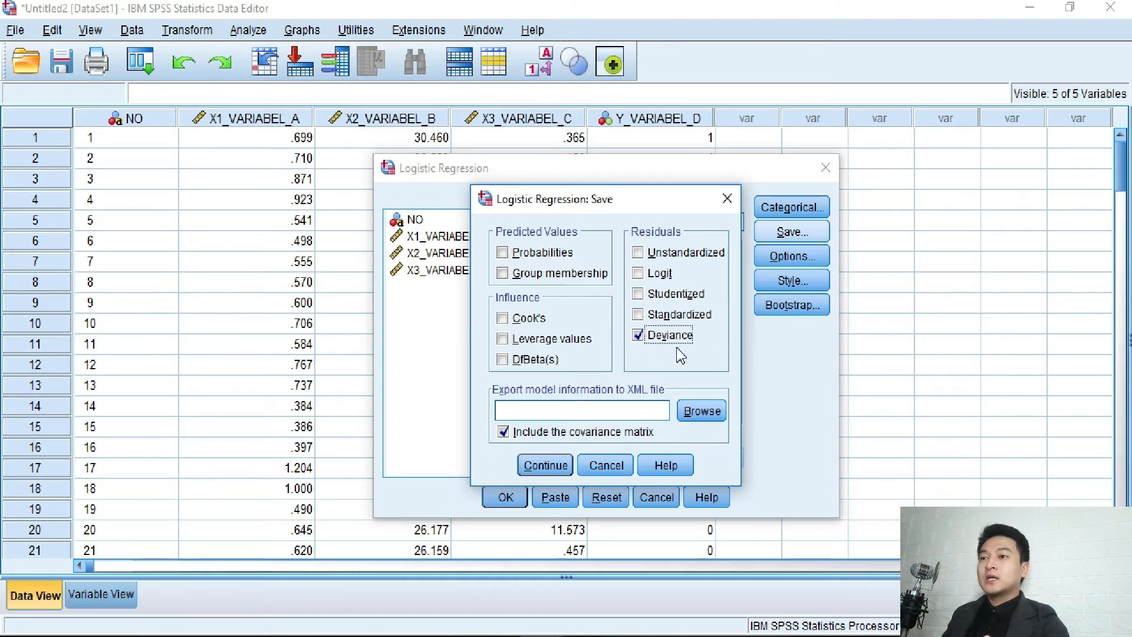
left_click(542, 466)
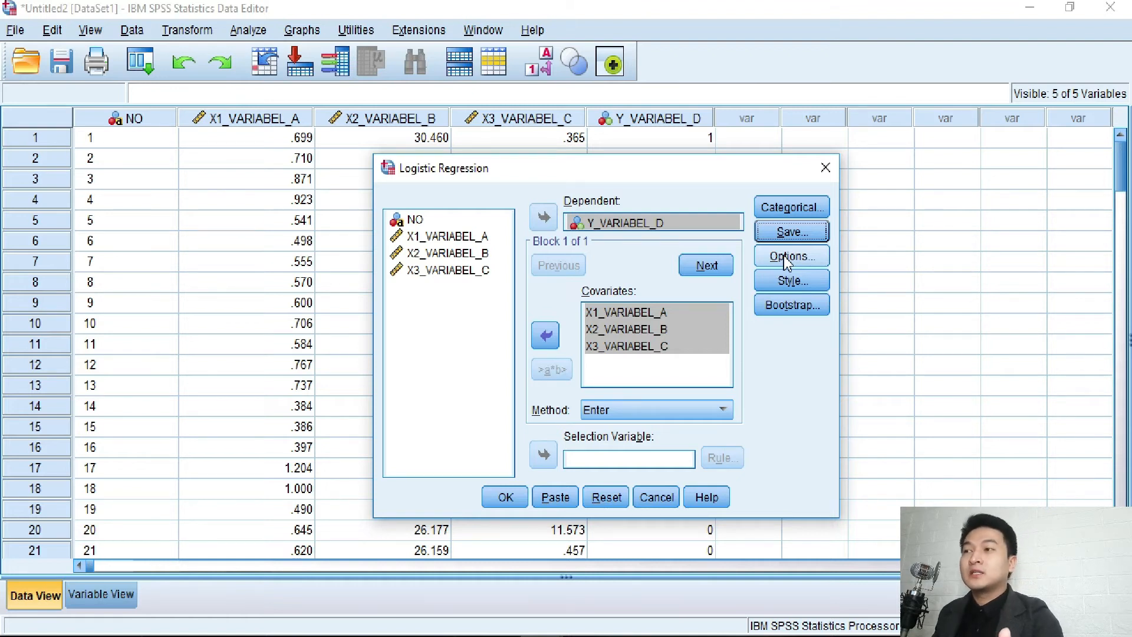
Step: Include the Hosmer-Lemeshow goodness-of-fit test in the logistic regression, run the analysis and review the output
left_click(793, 258)
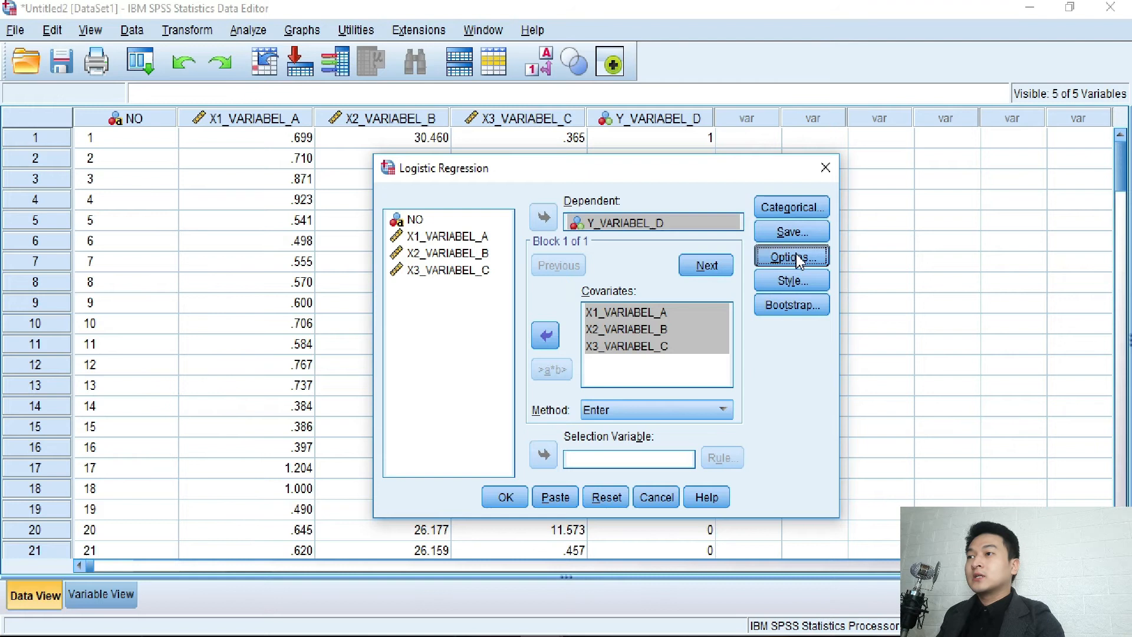
left_click(494, 247)
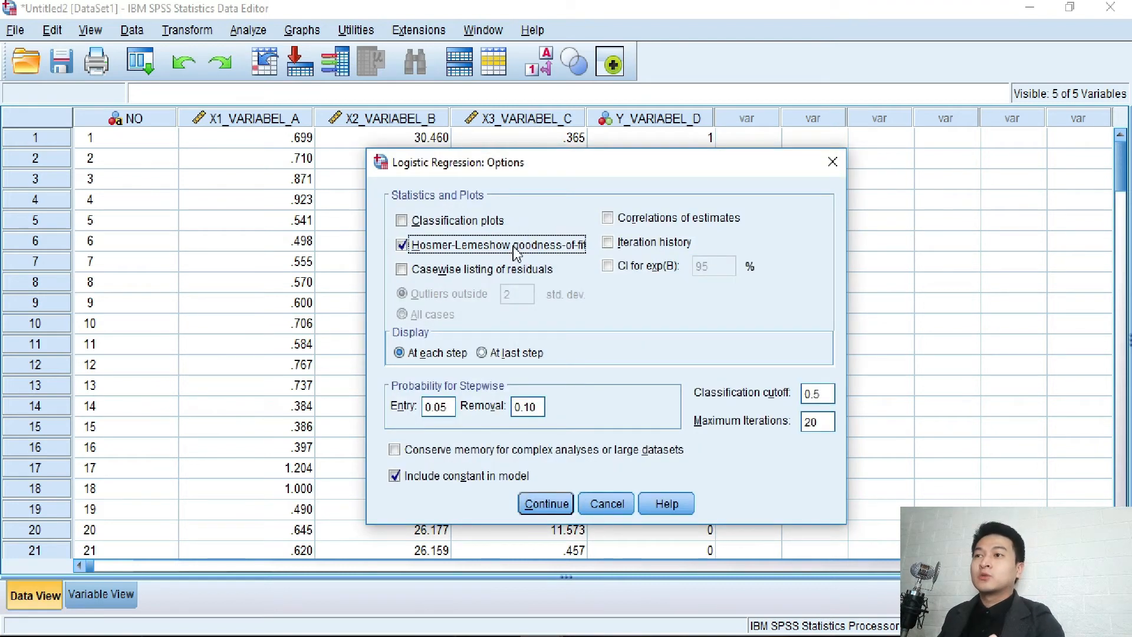
left_click(546, 510)
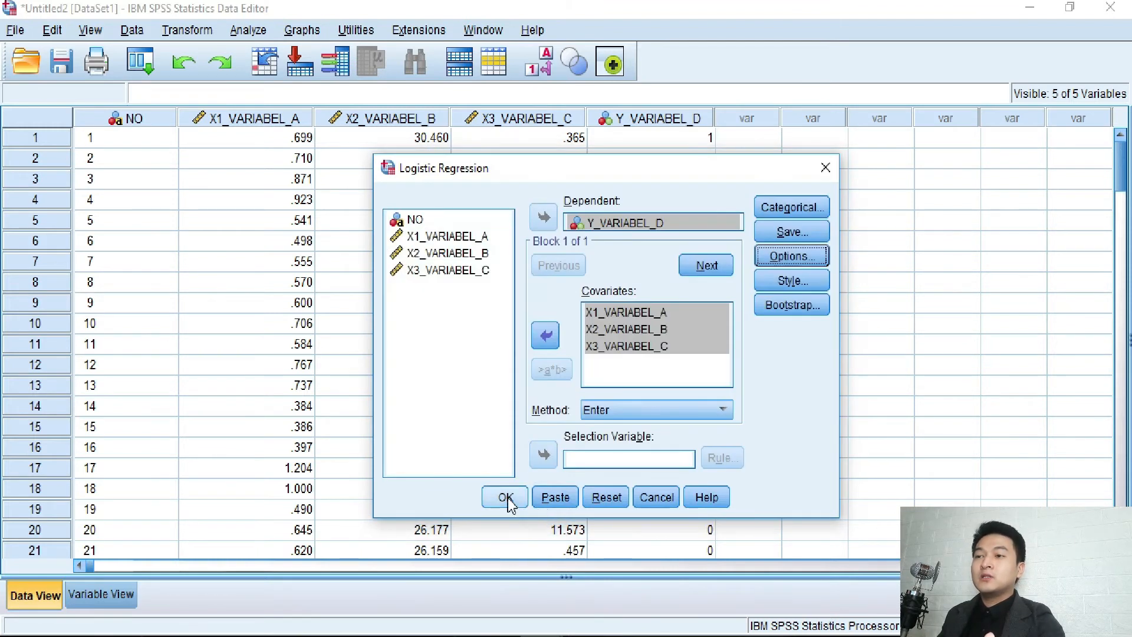
left_click(499, 498)
scroll(511, 504, "up", 15)
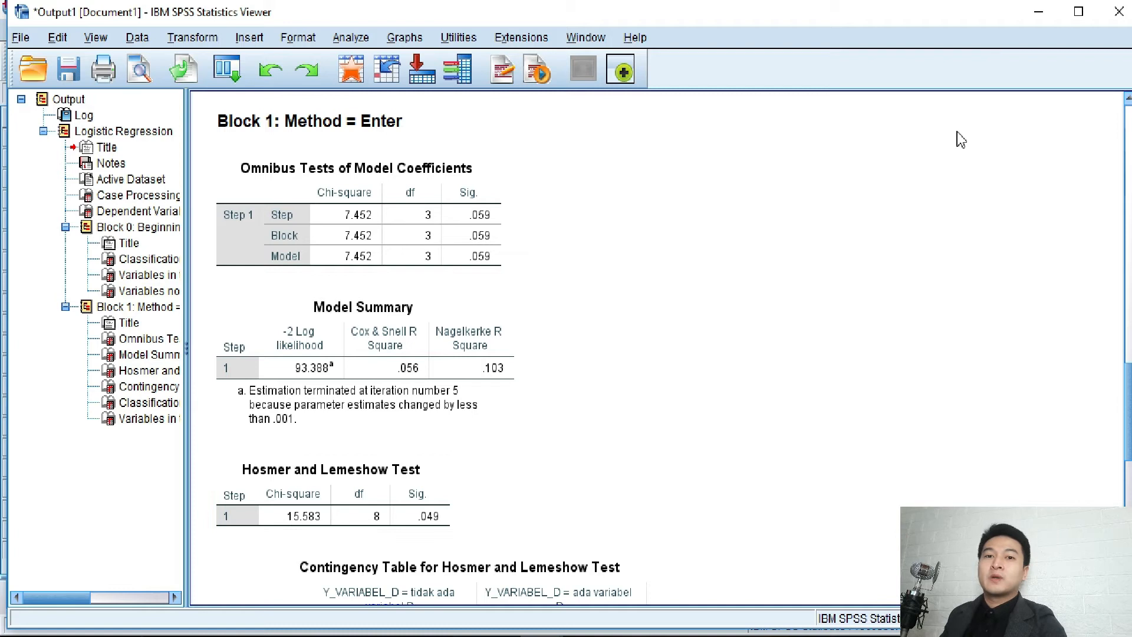
Step: Return to the data view and copy all DEV_1 values from row 1 to row 130
left_click(1039, 12)
left_click(806, 137)
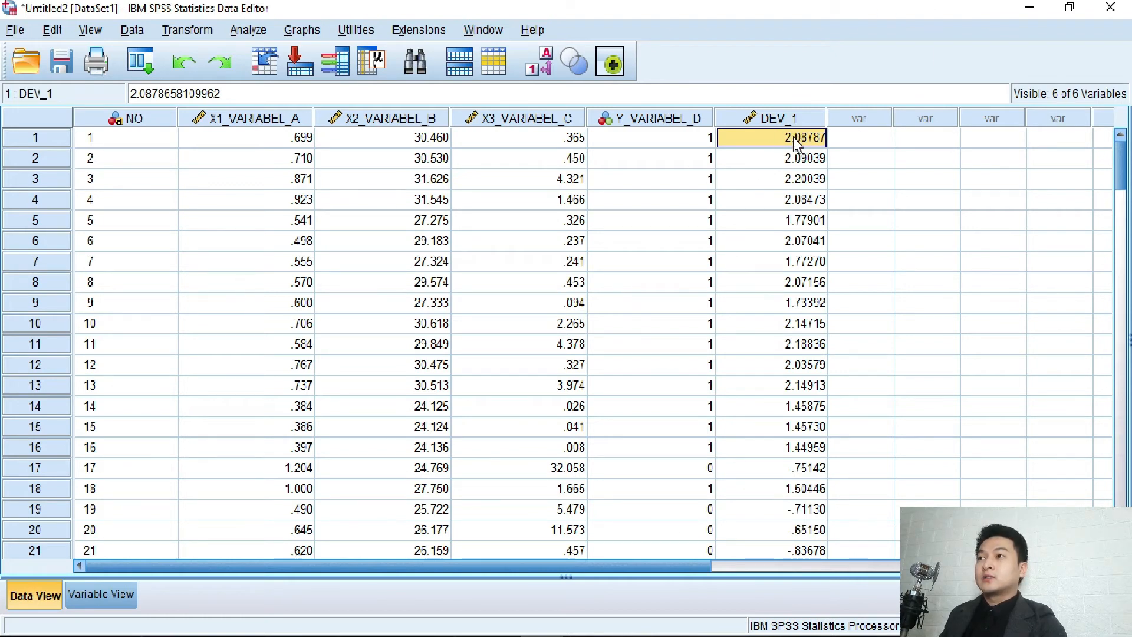
left_click_drag(794, 139, 780, 436)
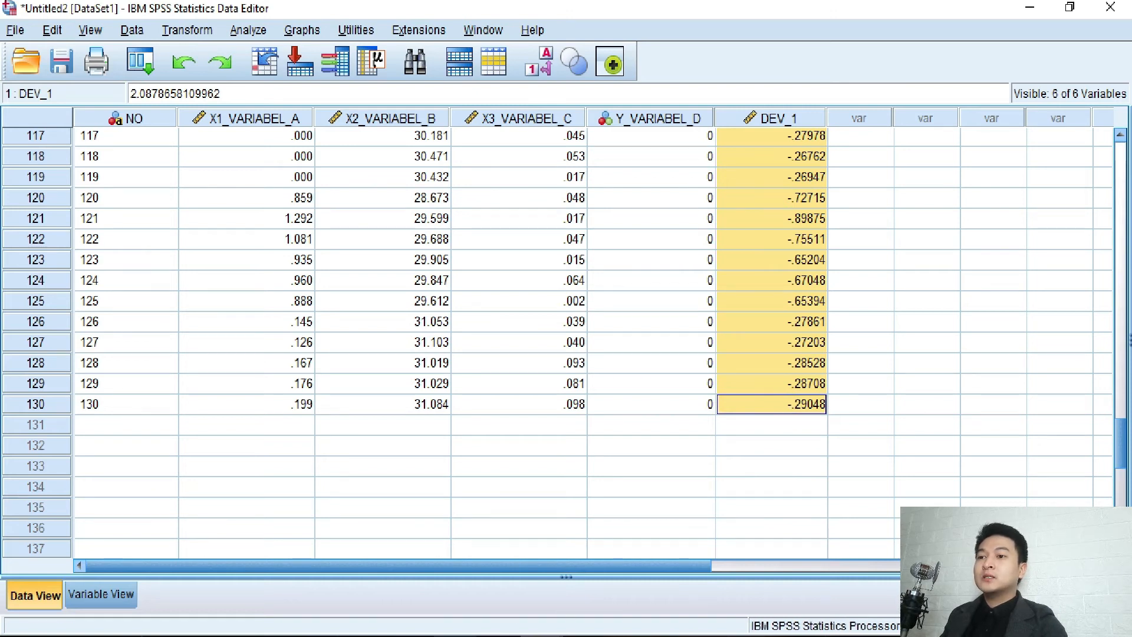
Step: Open the CONTOH DATA SEKUNDER workbook in Excel and paste the copied residuals under DEV from F2 on the TABULASI DATA + DEV sheet
left_click(265, 598)
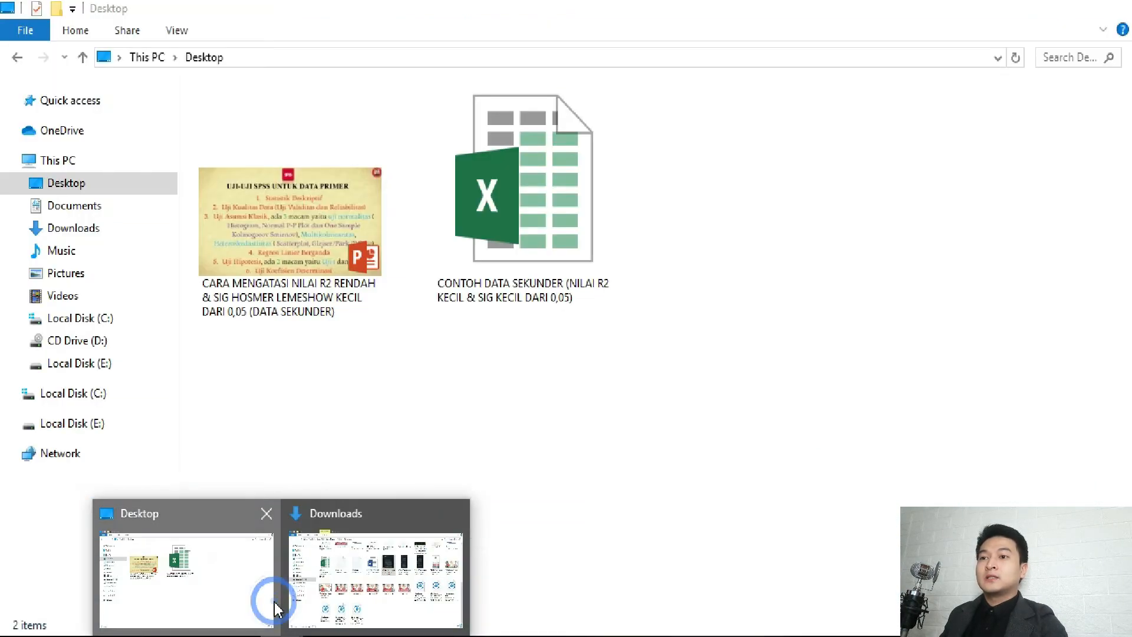
double_click(500, 243)
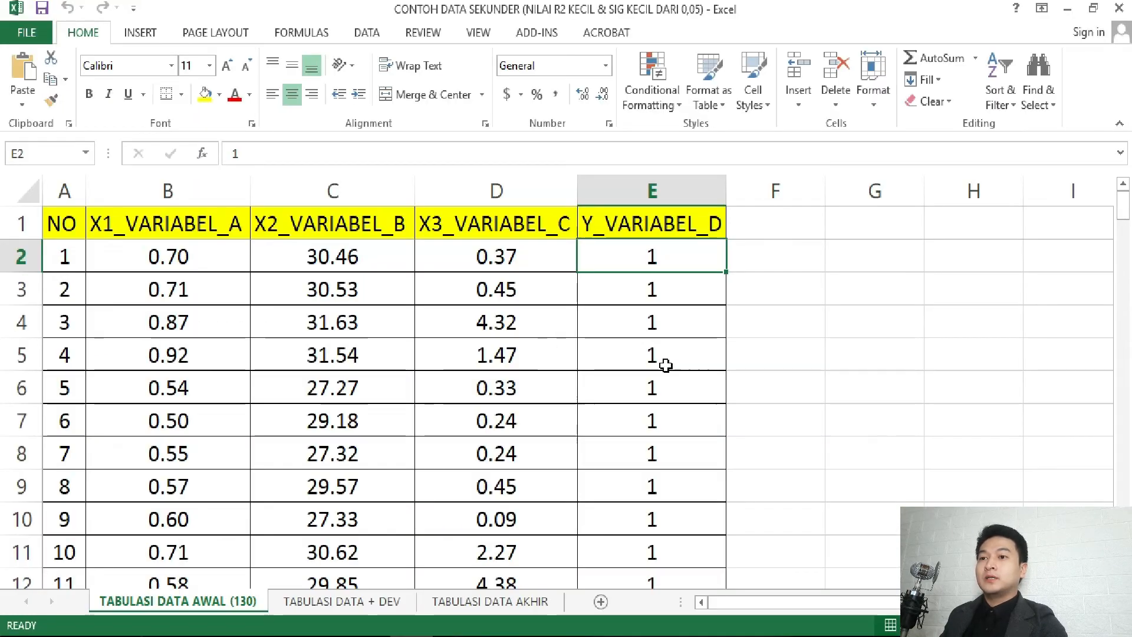
left_click(378, 601)
left_click(442, 223)
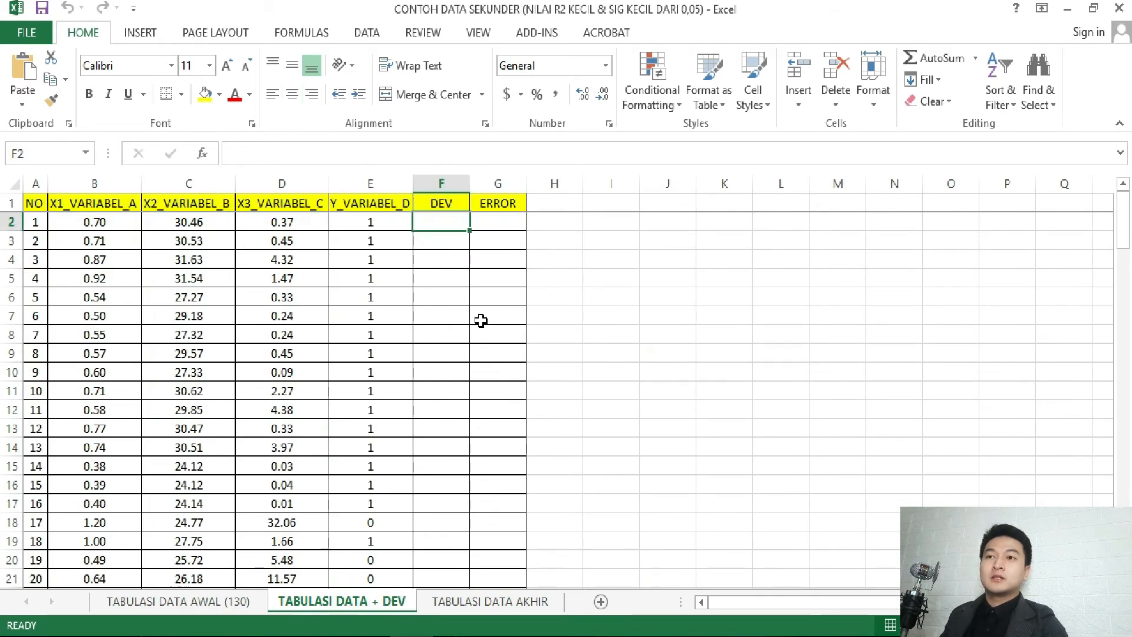
scroll(477, 354, "up", 3)
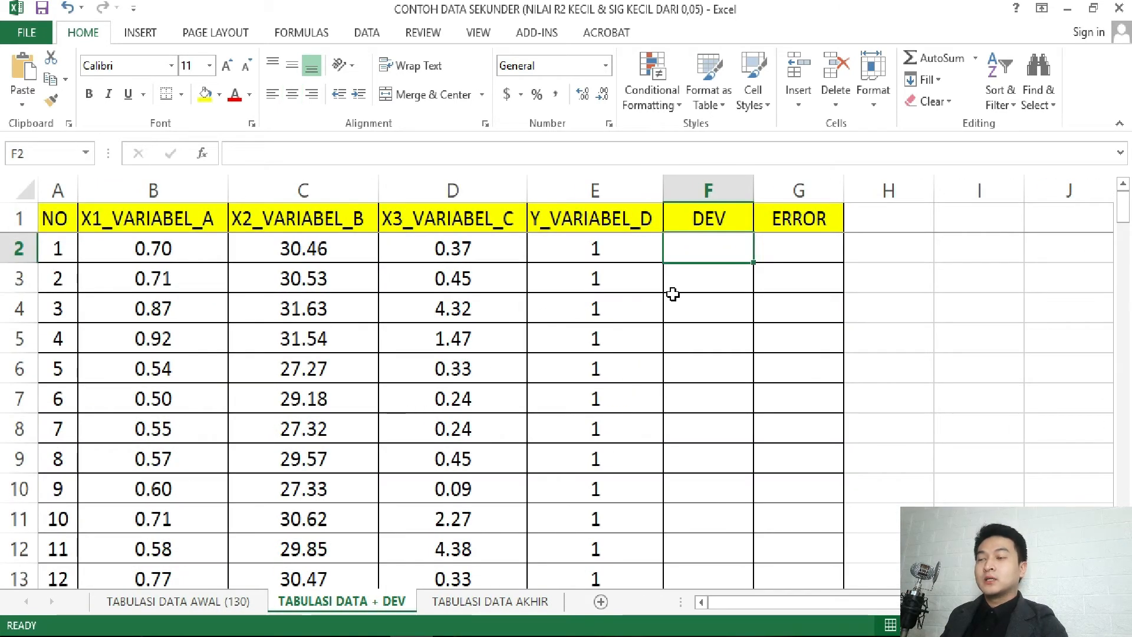
key("ctrl+v")
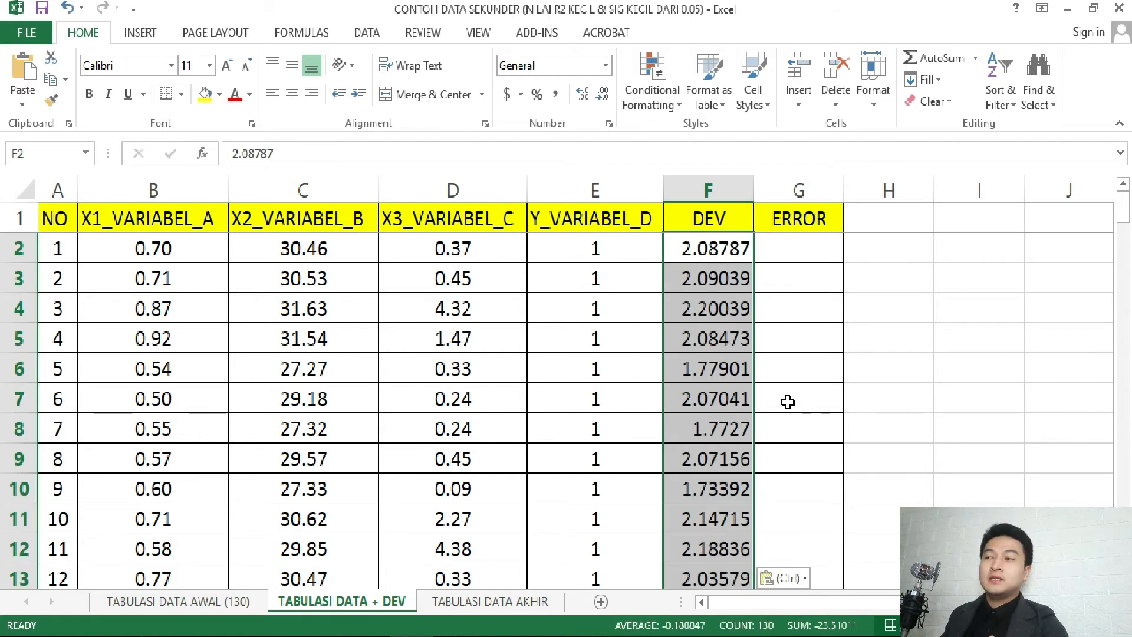
Step: Calculate the absolute value of the first DEV residual in G2 under ERROR with the formula =ABS(F2)
left_click(820, 247)
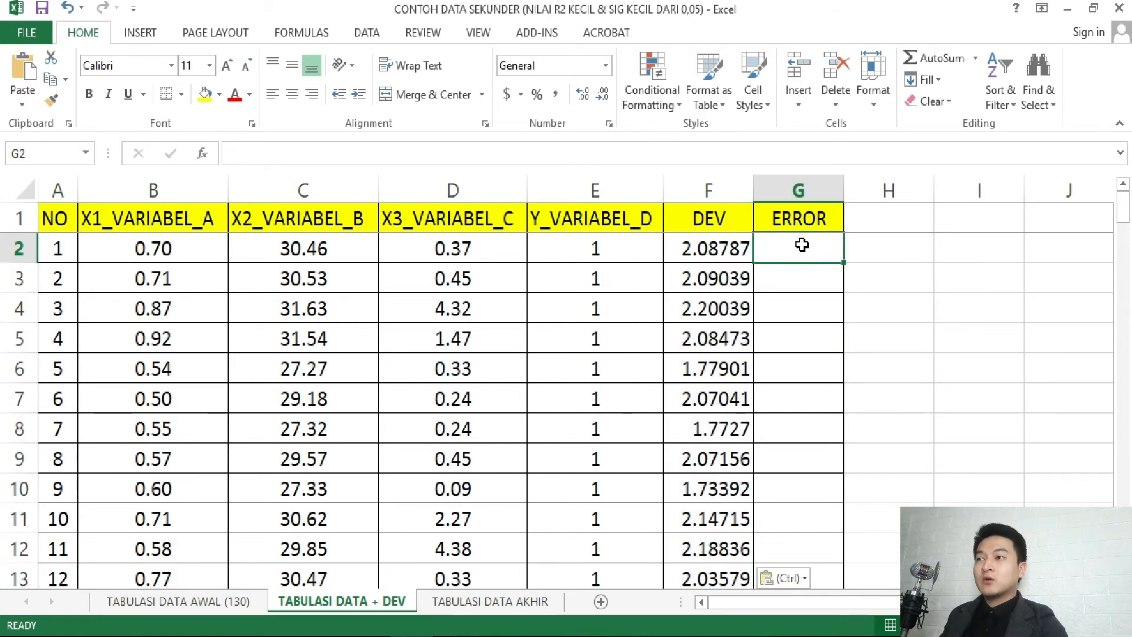
left_click(736, 257)
left_click(790, 251)
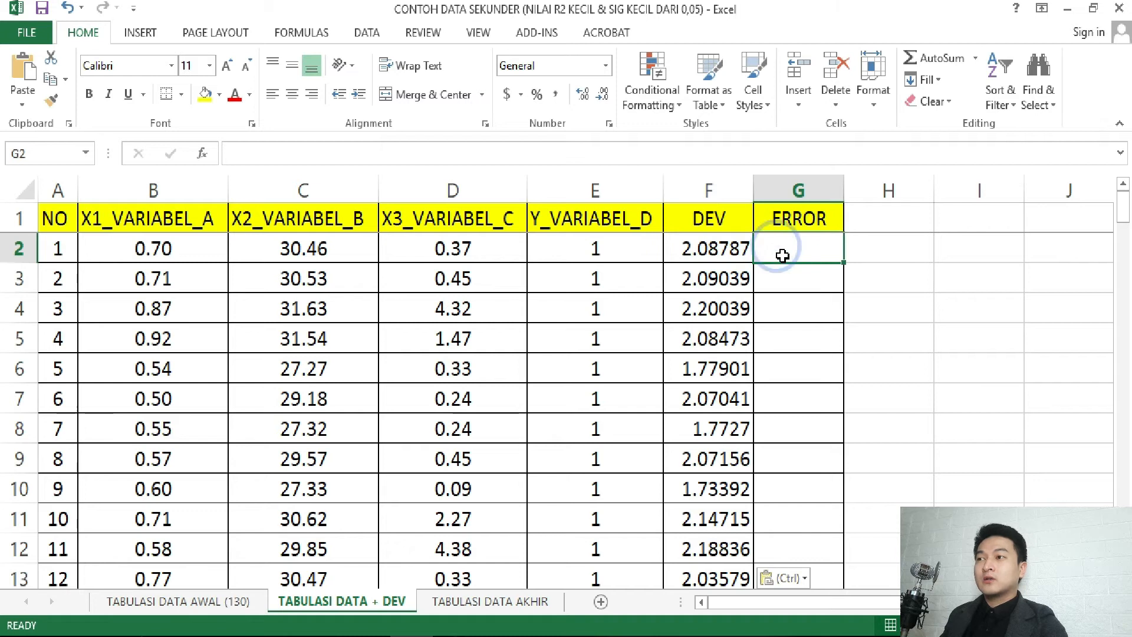
type("=")
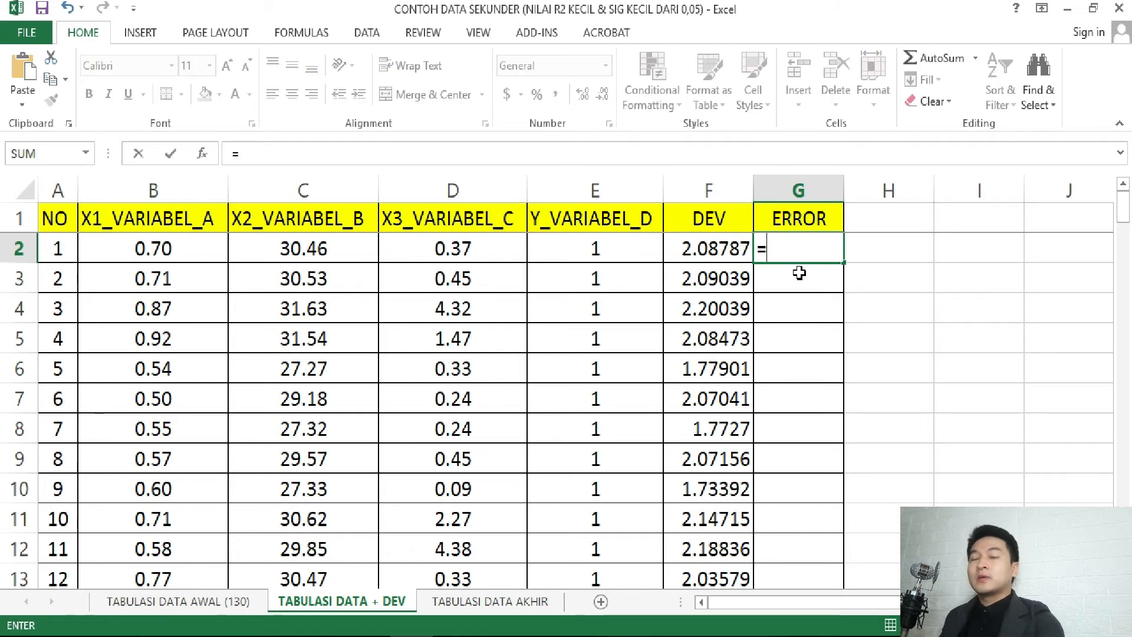
type("abs")
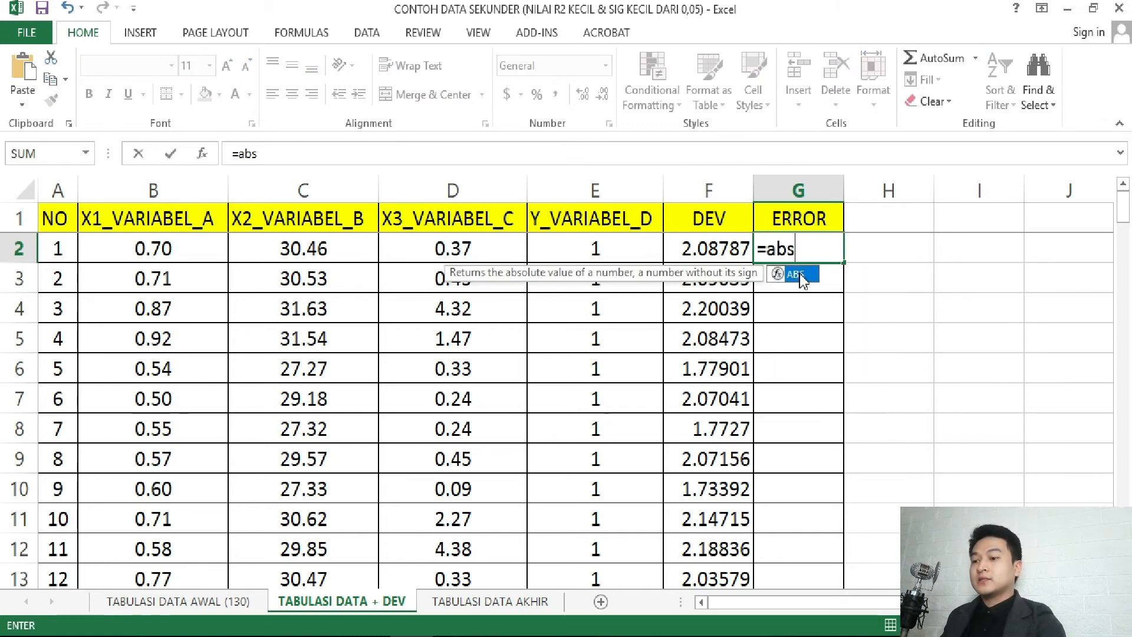
type("(")
left_click(716, 251)
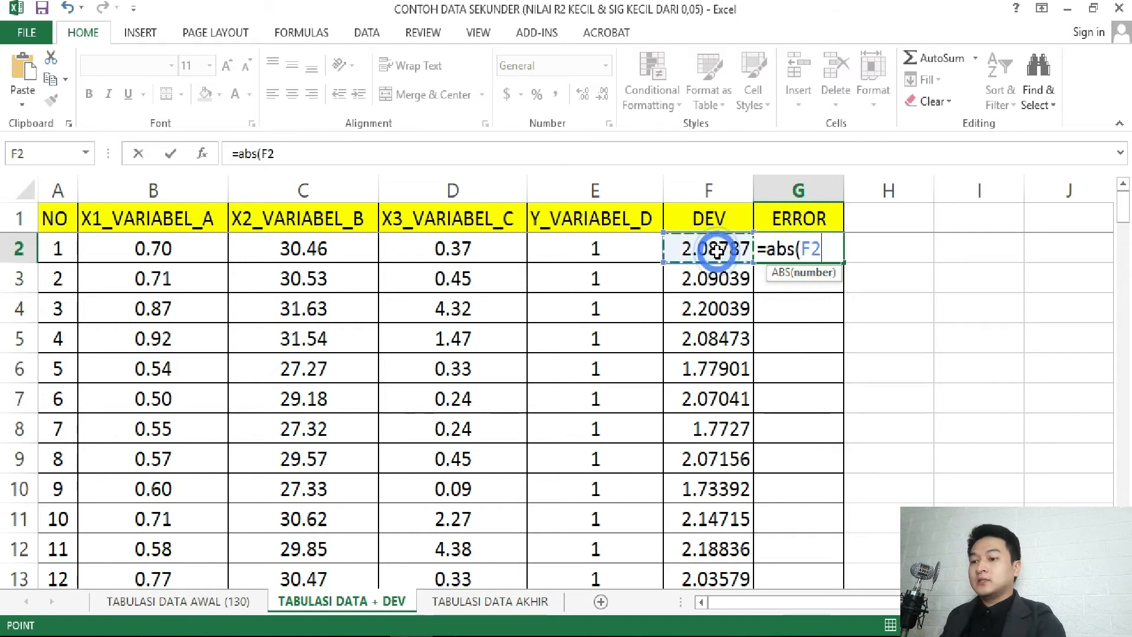
type(")")
key("Return")
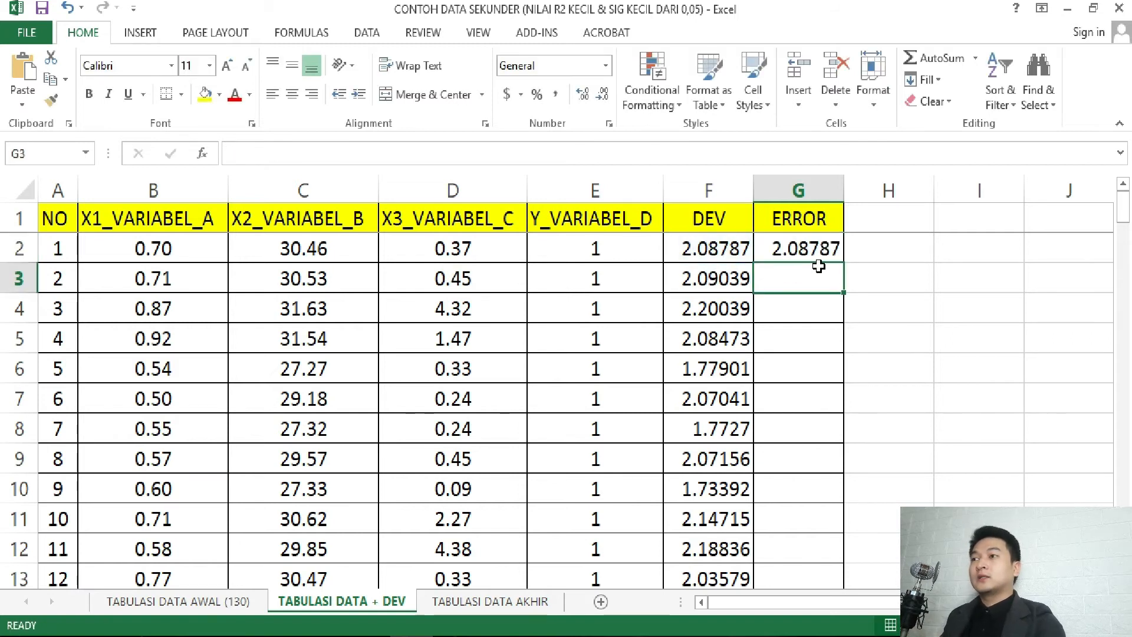
Step: Fill the absolute-value formula from G2 down the whole ERROR column to the last data row
left_click(822, 248)
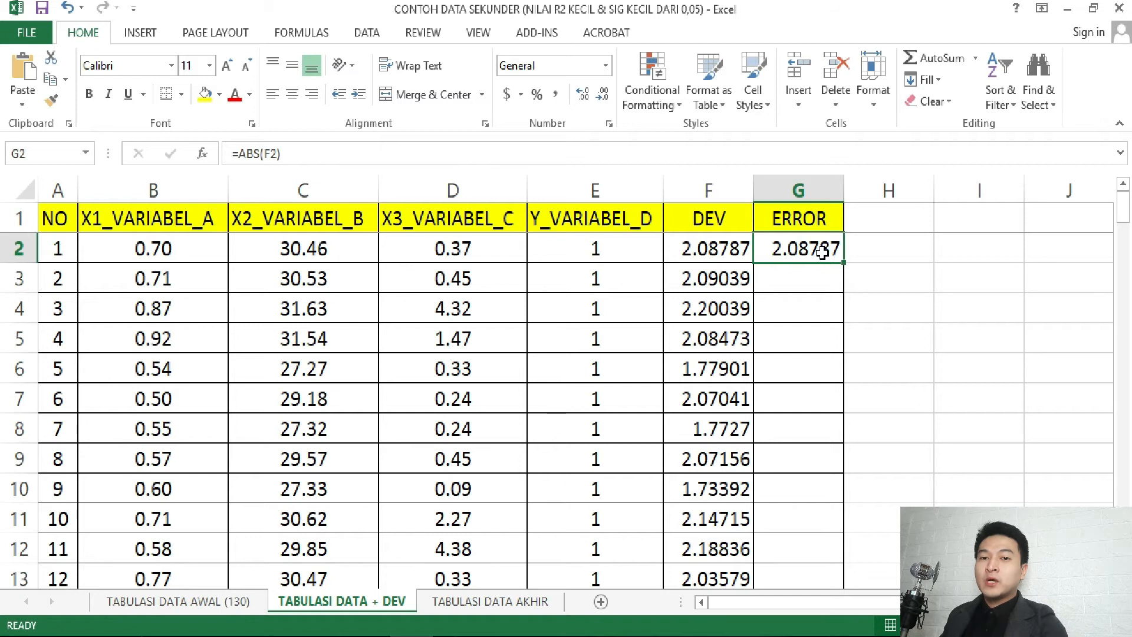
scroll(846, 282, "down", 4)
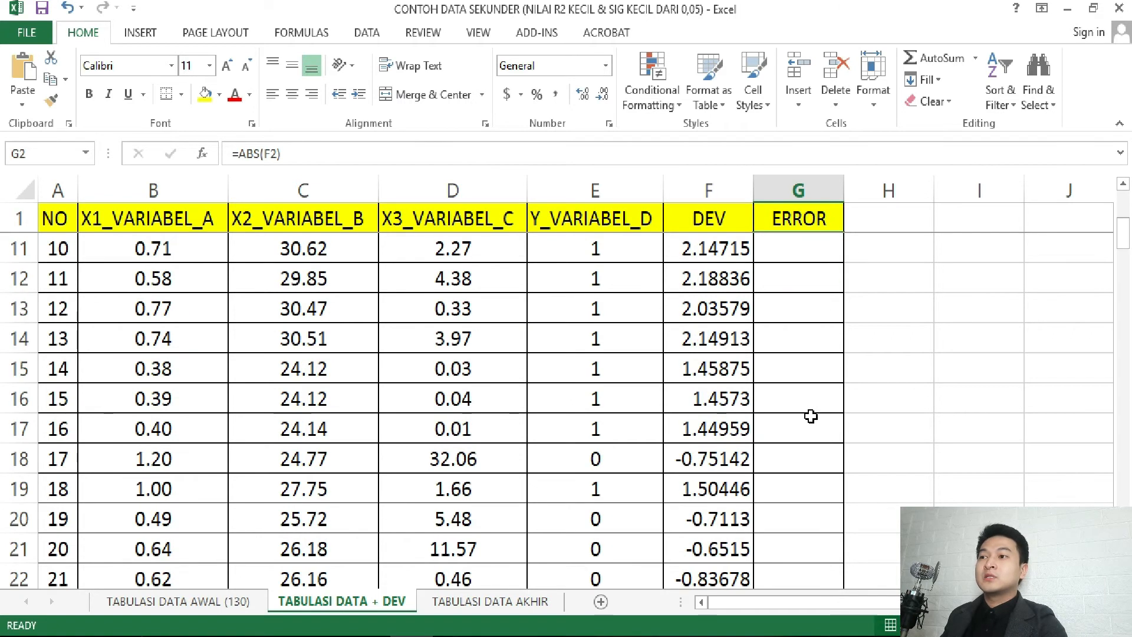
scroll(718, 466, "up", 4)
left_click(849, 258)
left_click(807, 250)
double_click(844, 263)
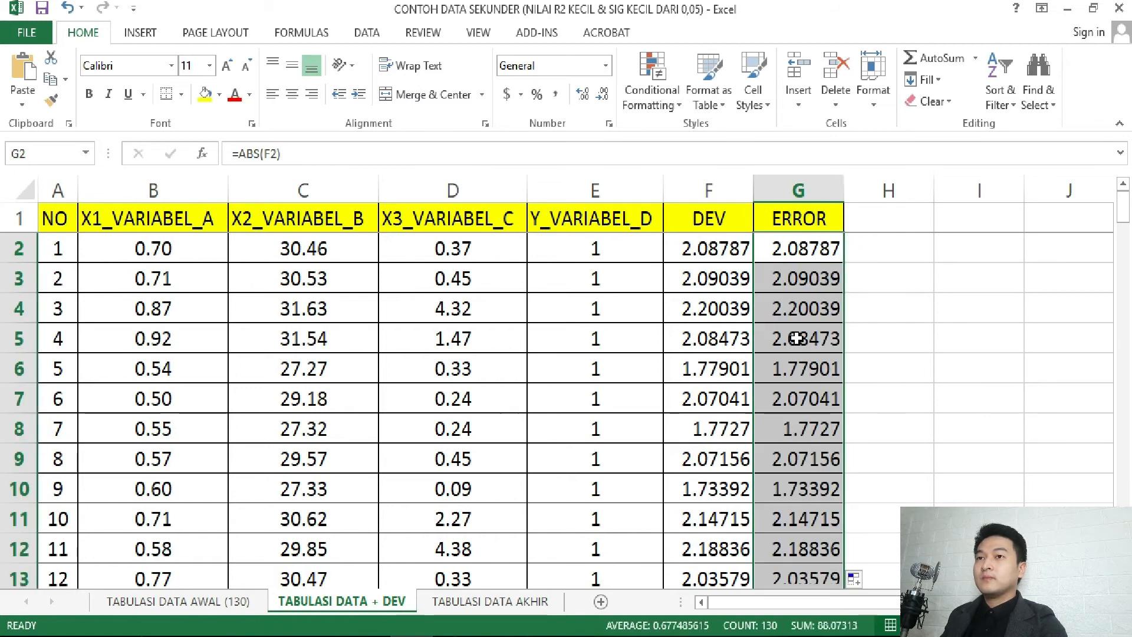
scroll(793, 353, "down", 1)
scroll(790, 379, "up", 1)
Step: Replace the ERROR formulas in G2:G131 with their plain values by copying the range and pasting values over it
left_click(822, 245)
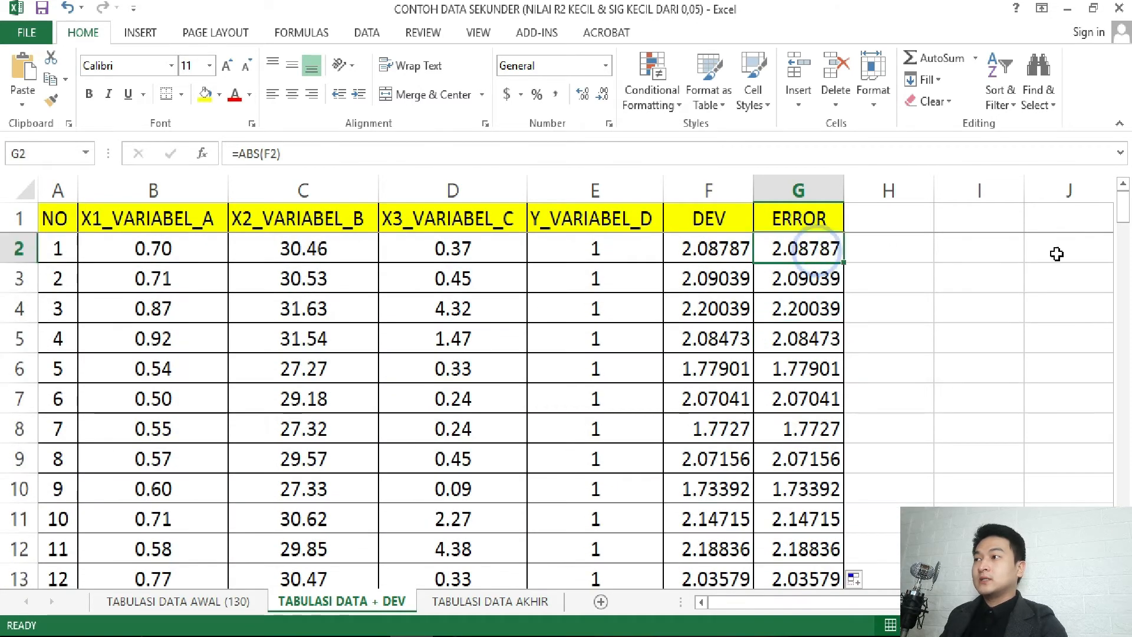
left_click_drag(1124, 225, 1123, 430)
scroll(857, 509, "down", 5)
scroll(753, 536, "up", 4)
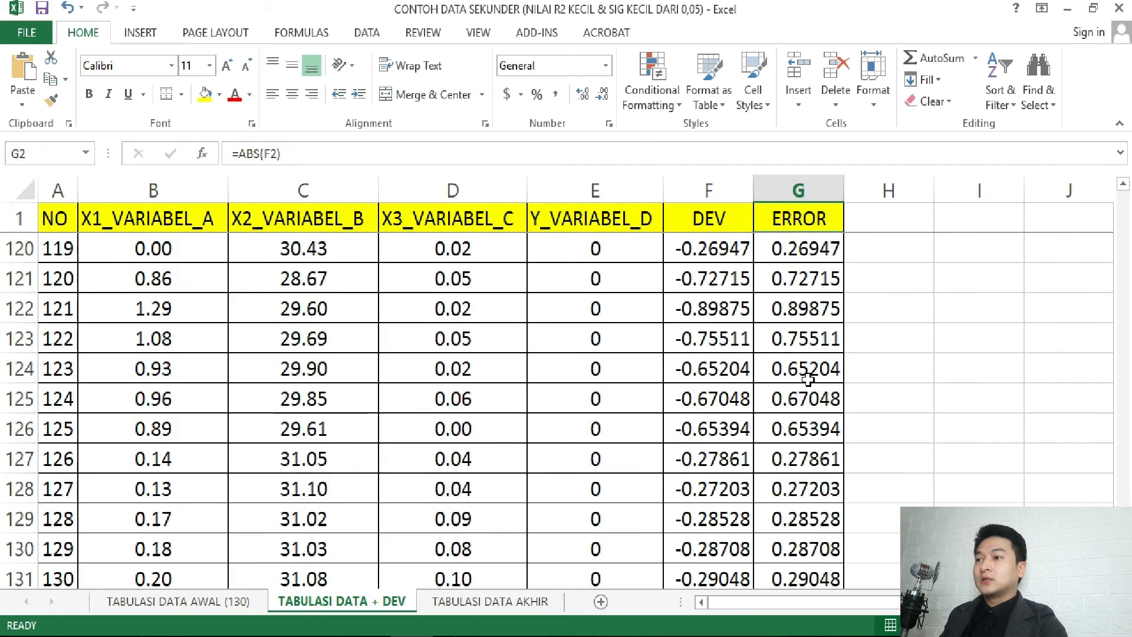
scroll(811, 483, "down", 1)
left_click(811, 484, "shift")
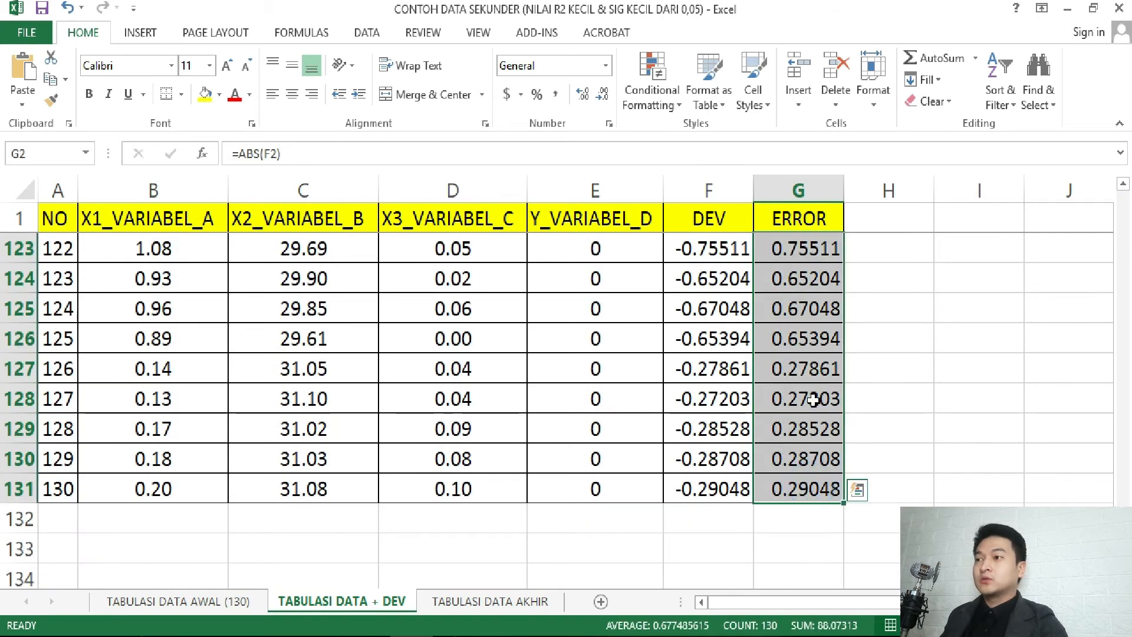
key("ctrl+c")
right_click(820, 300)
left_click(883, 340)
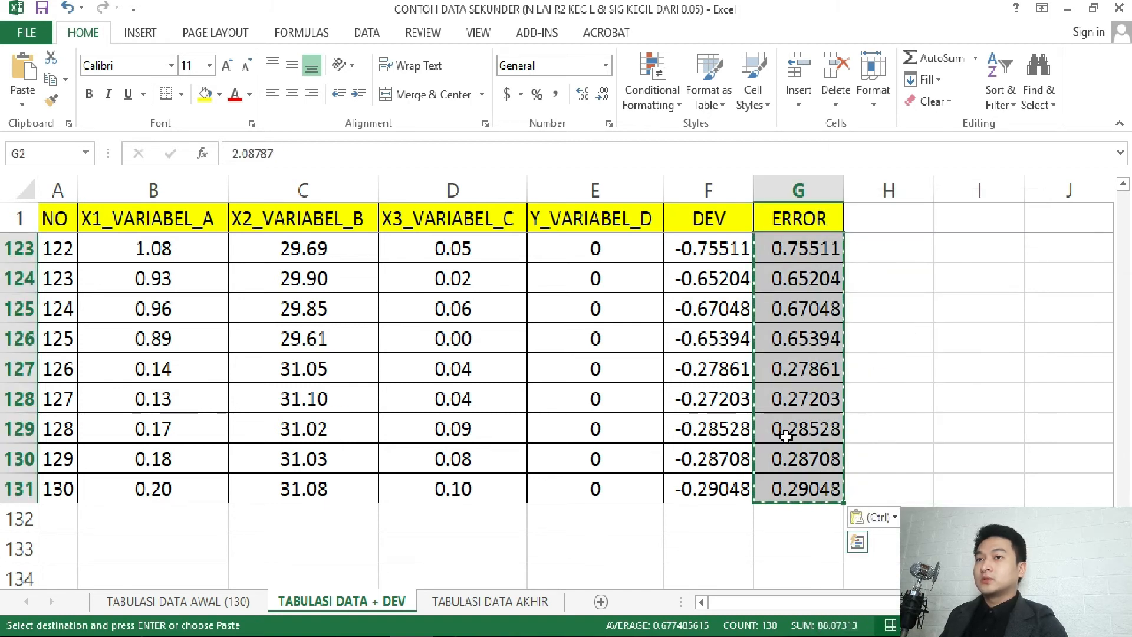
scroll(1024, 271, "up", 20)
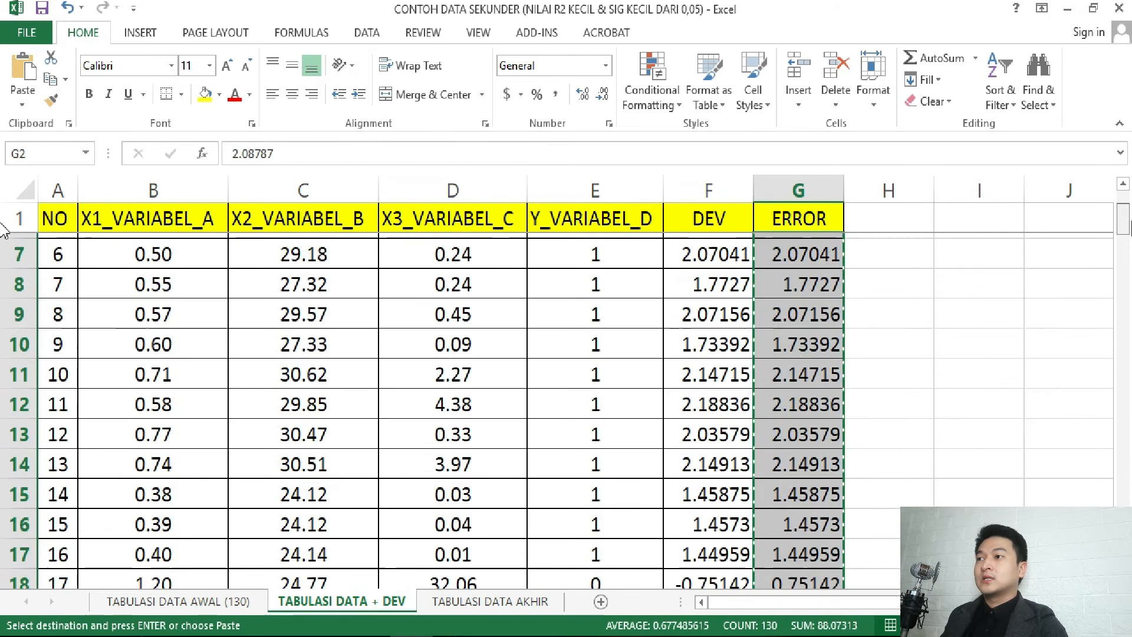
left_click(790, 245)
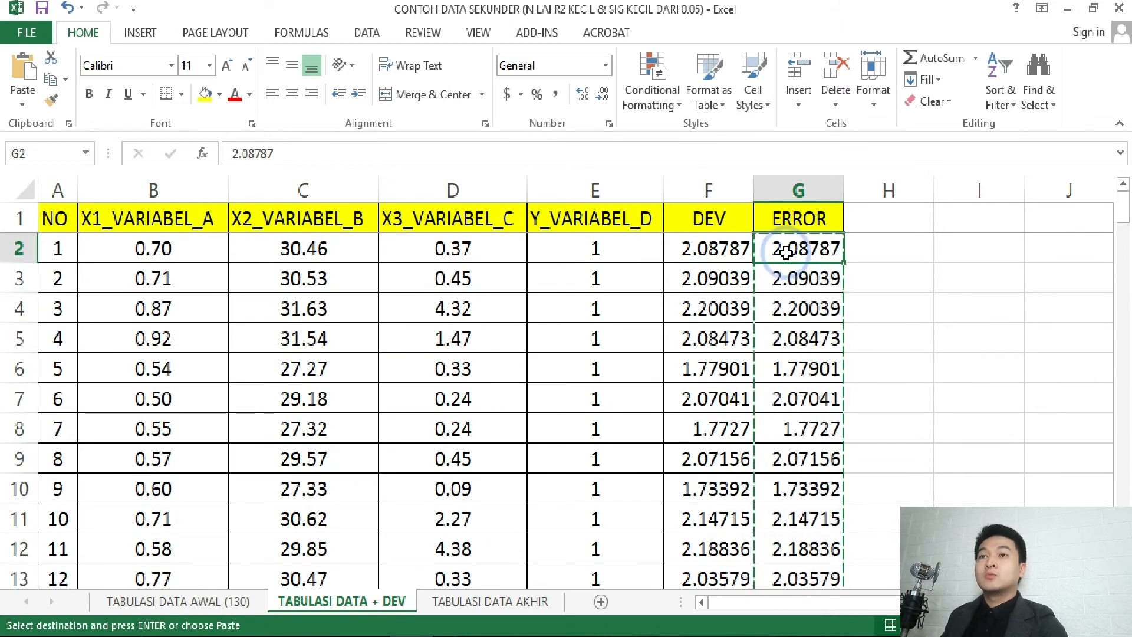
key("Escape")
Step: Add filters to the header row and sort the table by ERROR from largest to smallest
left_click(824, 221)
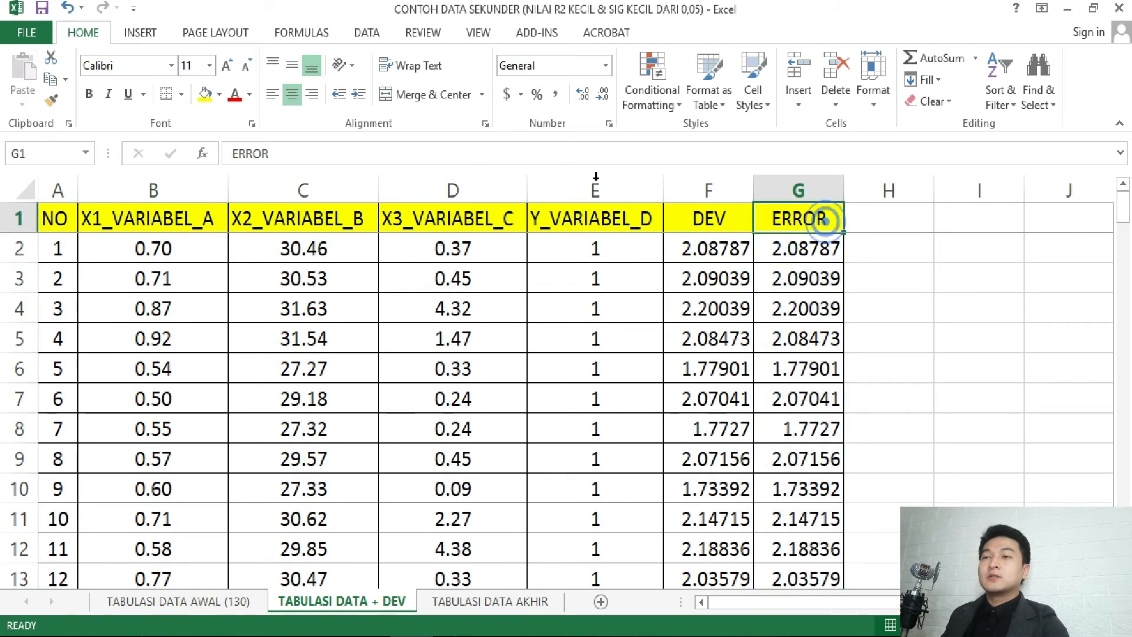
left_click(369, 33)
left_click(468, 78)
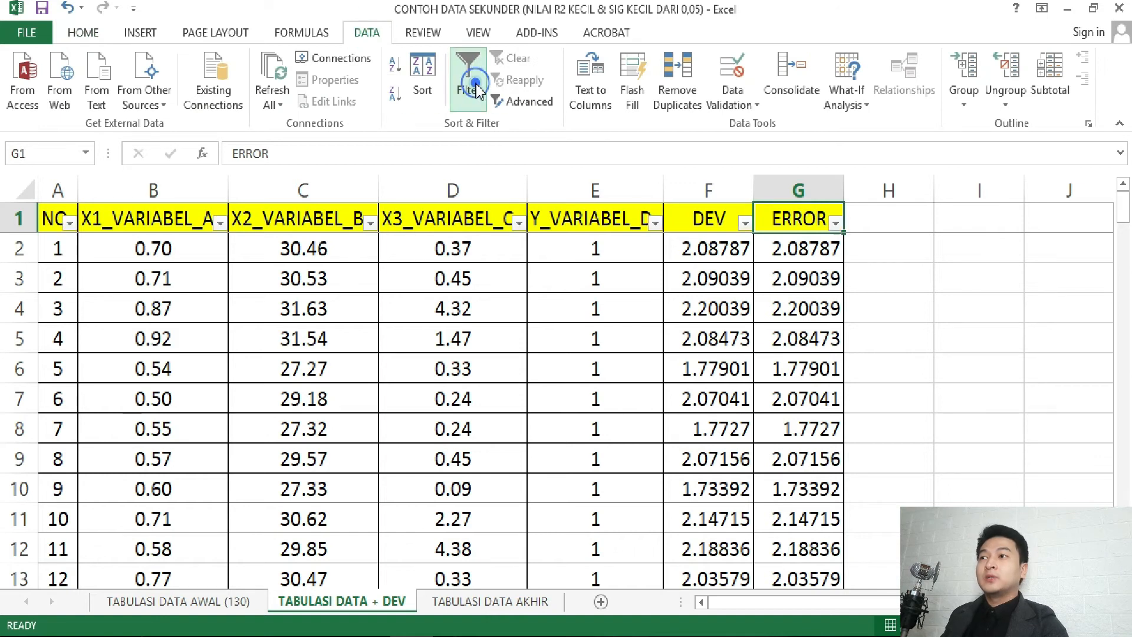
left_click(835, 222)
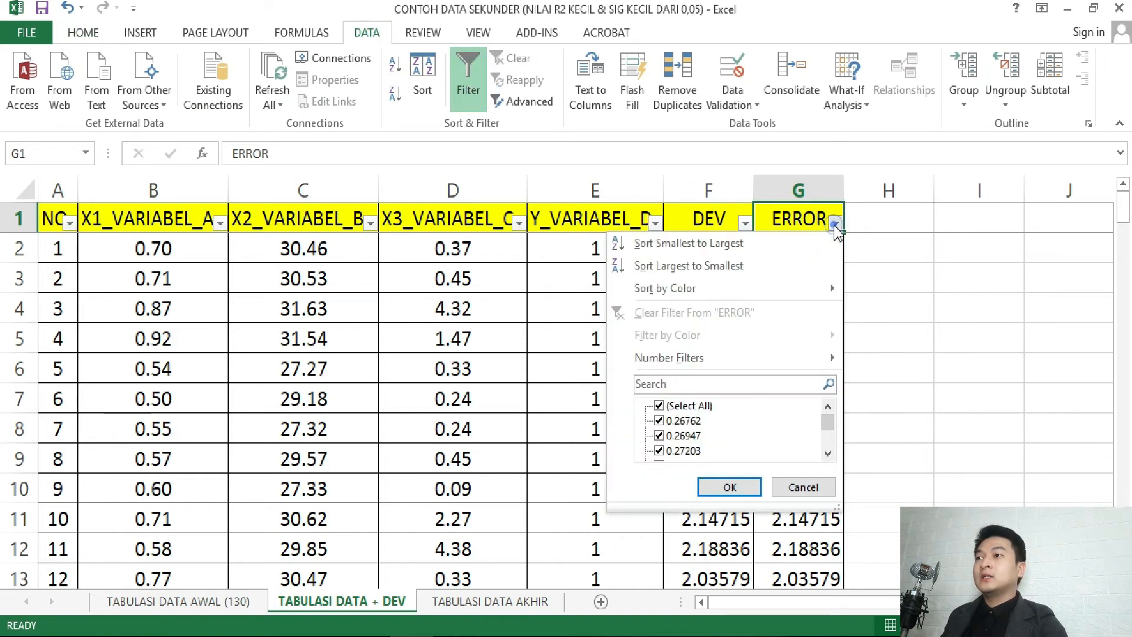
left_click(714, 266)
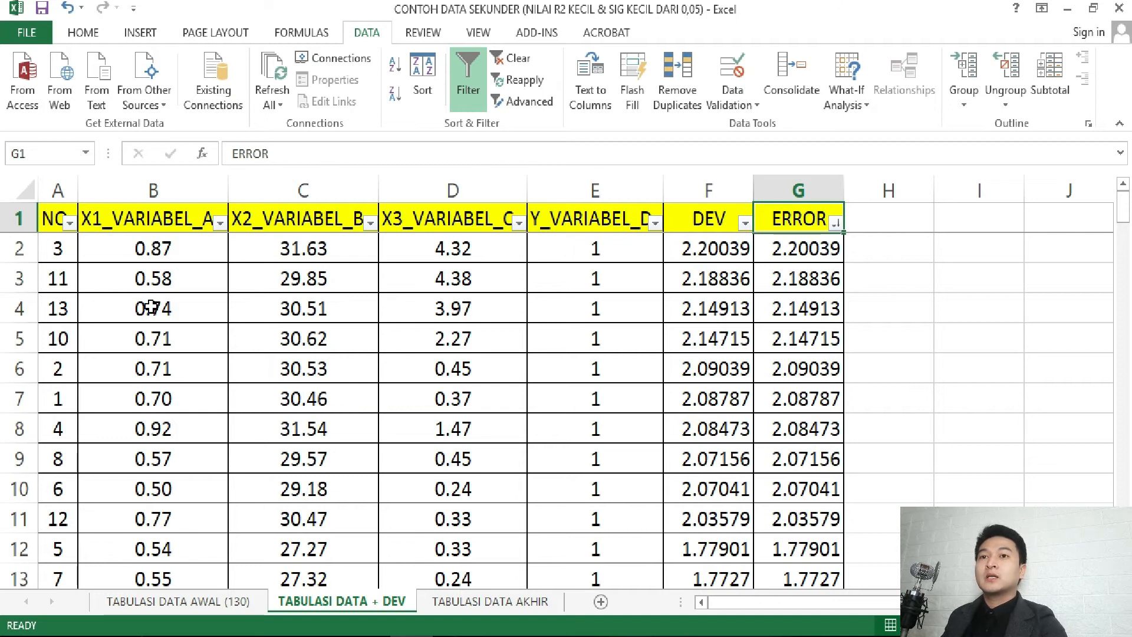
Step: Colour the text of the ten rows with the largest ERROR values, A2:G11, red
left_click_drag(54, 245, 811, 504)
left_click(83, 32)
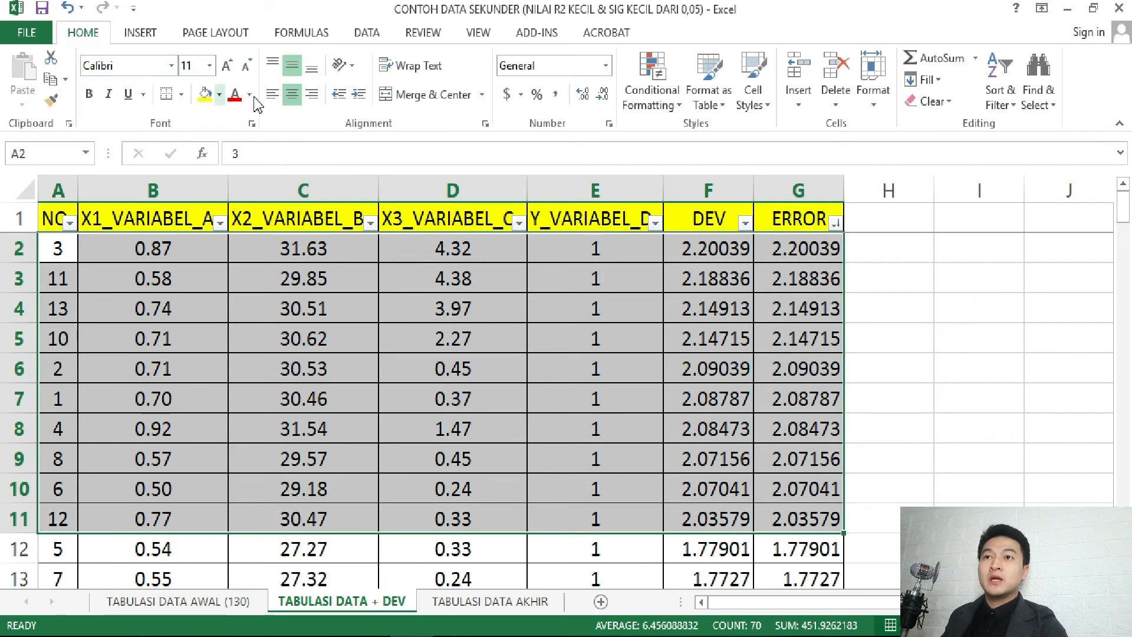
left_click(234, 95)
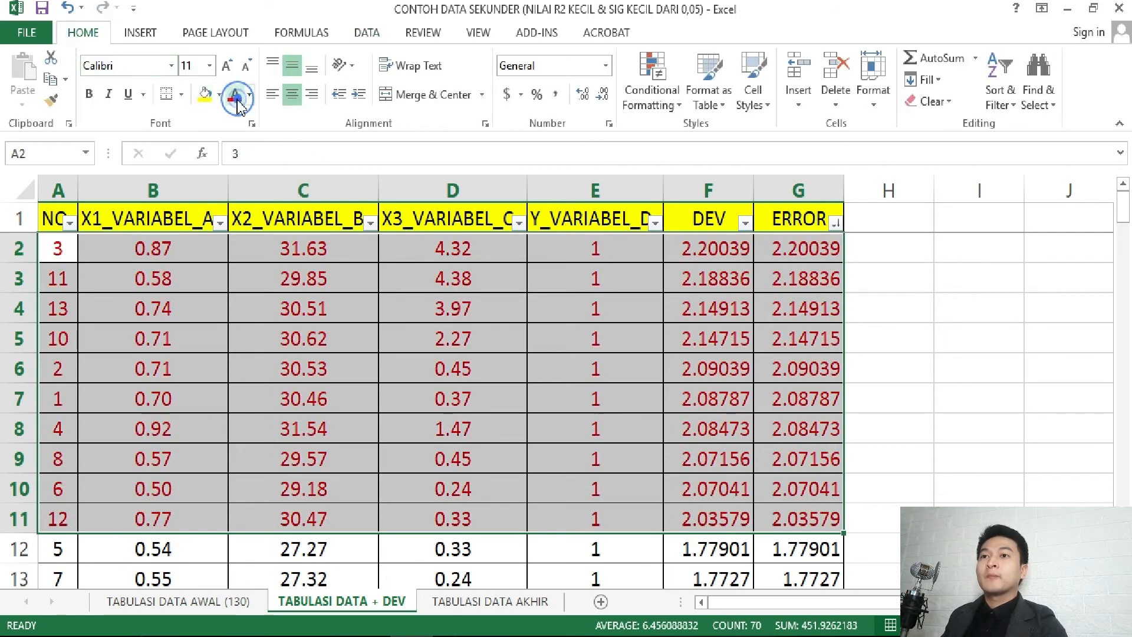
Step: Copy the data of the non-outlier cases below the ten red rows, range B12:E131 without NO, DEV and ERROR
scroll(530, 475, "down", 1)
scroll(681, 534, "up", 1)
scroll(83, 412, "down", 2)
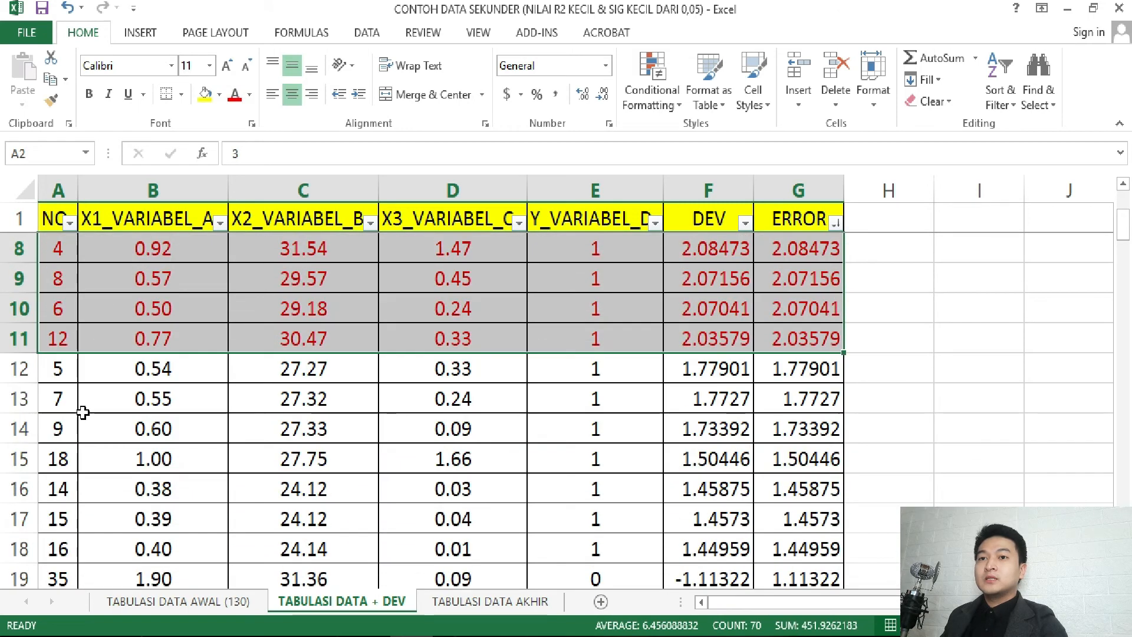
left_click(65, 329)
left_click_drag(65, 329, 62, 245)
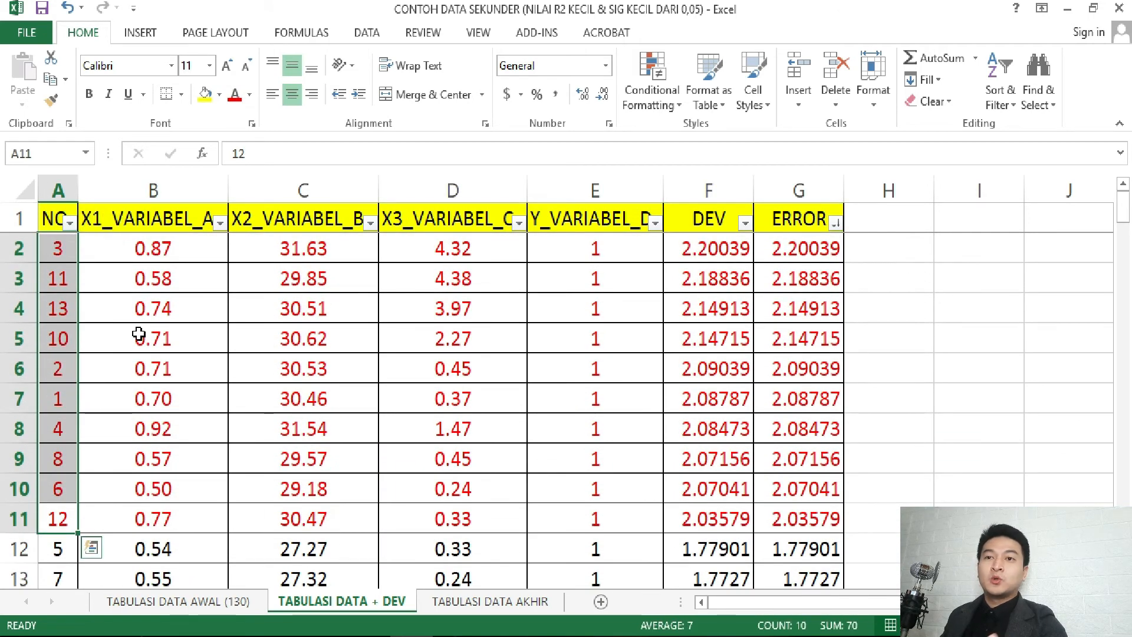
scroll(177, 335, "down", 1)
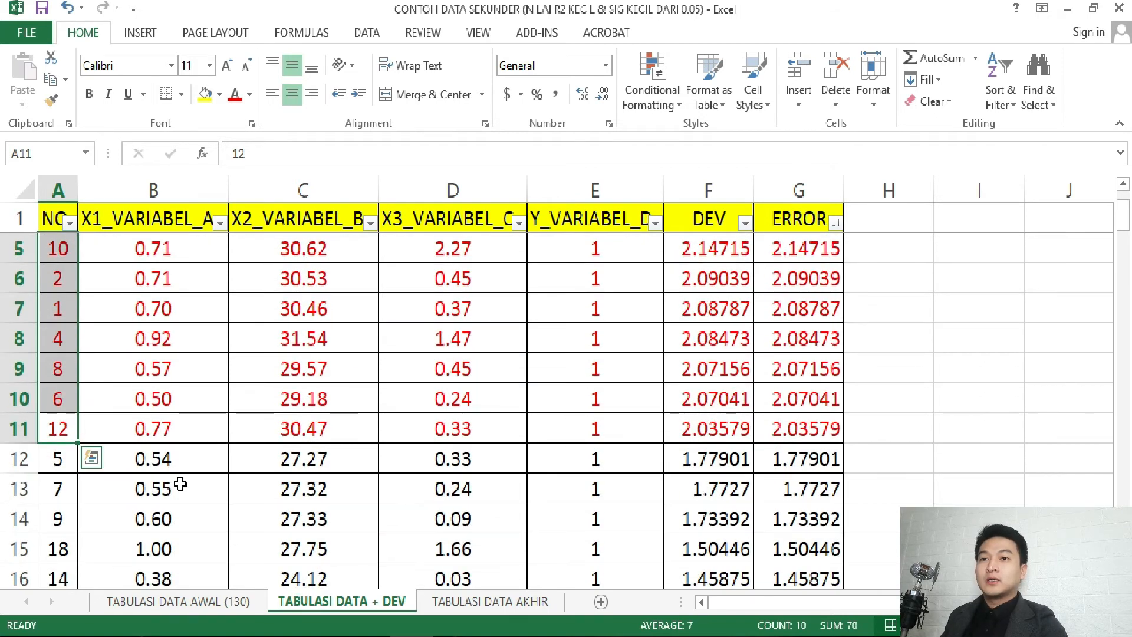
left_click(175, 459)
scroll(154, 413, "down", 1)
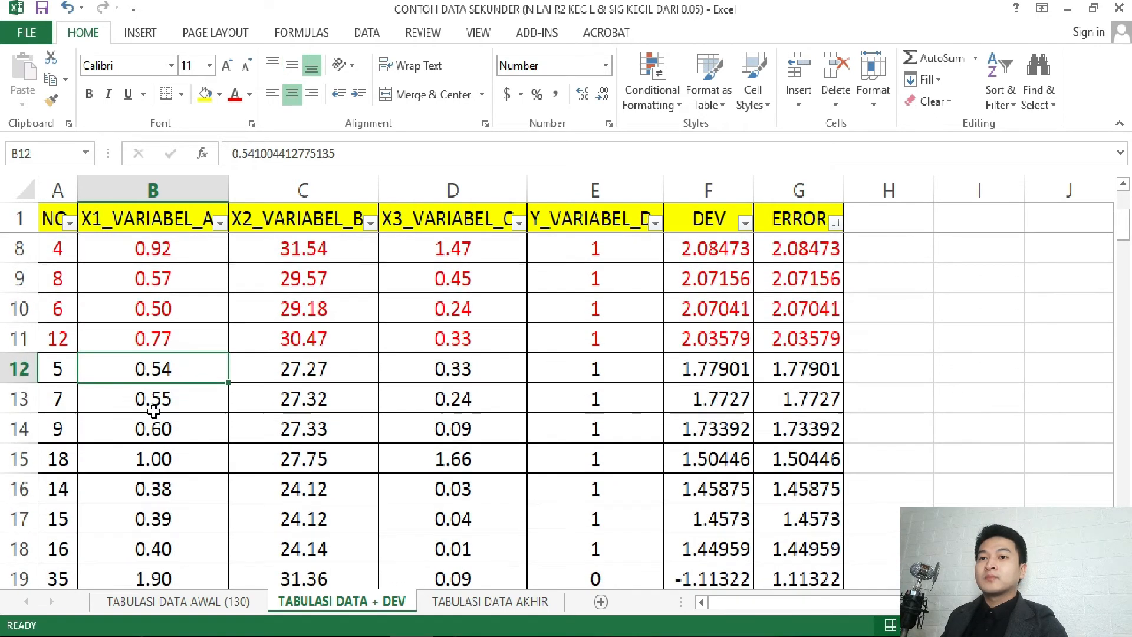
left_click_drag(173, 361, 621, 510)
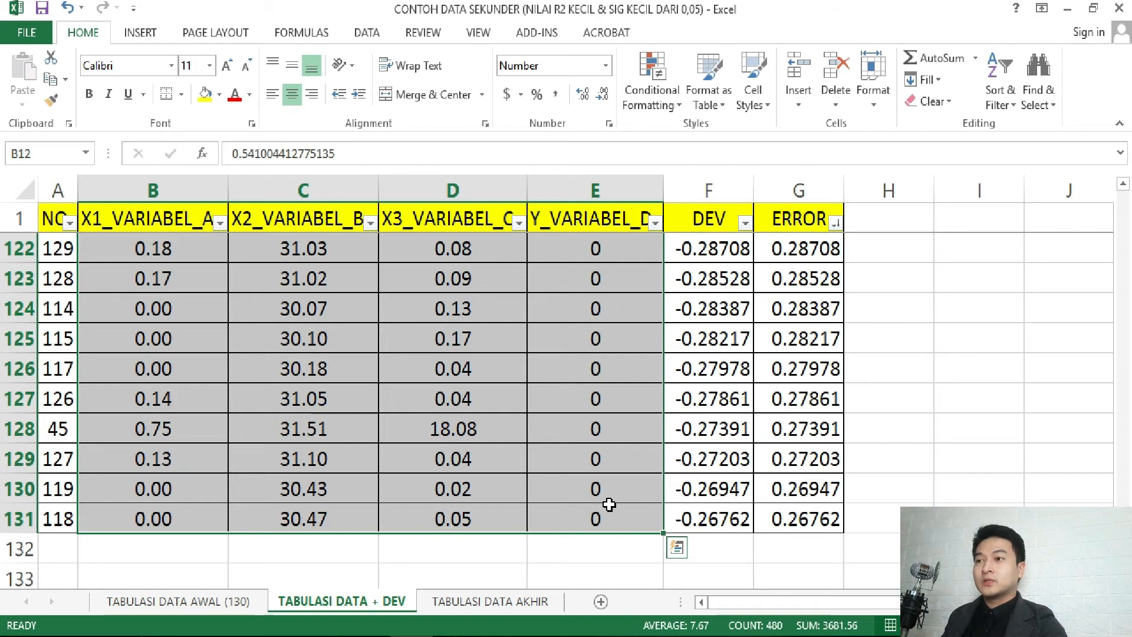
key("ctrl+c")
Step: Switch to the SPSS Data Editor and delete the values of all 130 existing cases
mouse_move(542, 635)
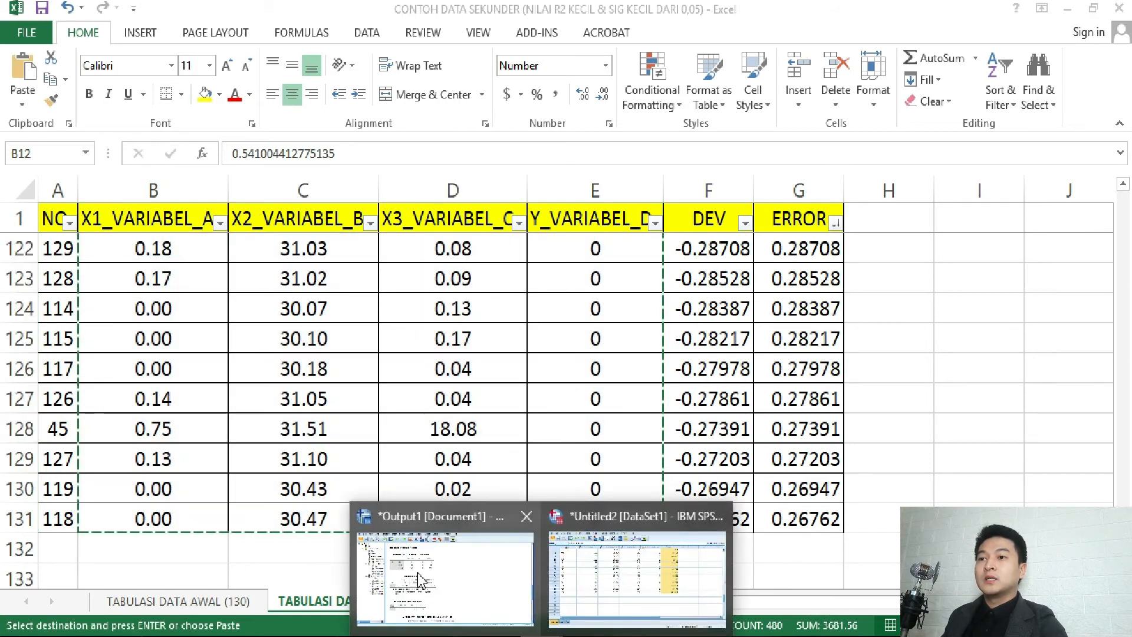
left_click(588, 554)
scroll(189, 465, "up", 4)
scroll(251, 384, "down", 3)
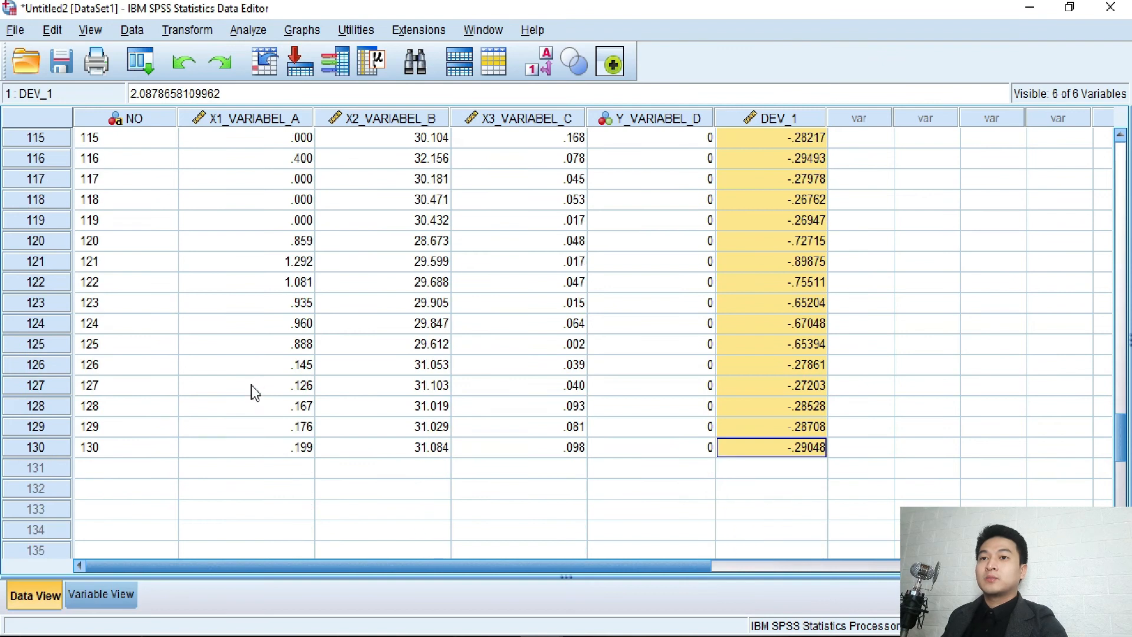
left_click_drag(140, 454, 832, 8)
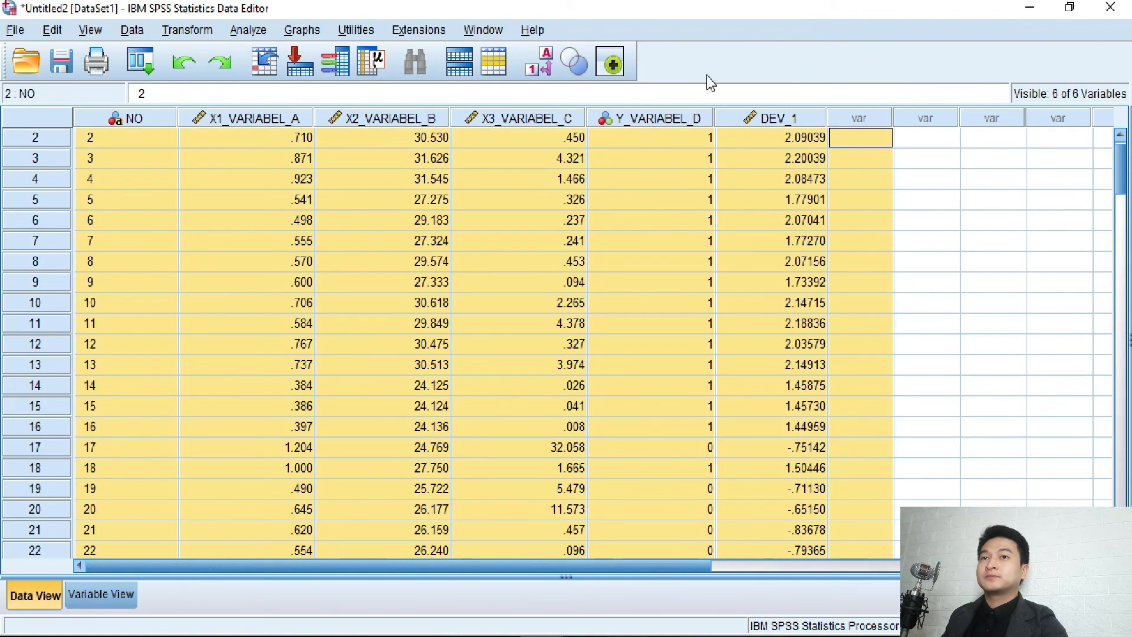
scroll(731, 243, "up", 1)
left_click(837, 141, "shift")
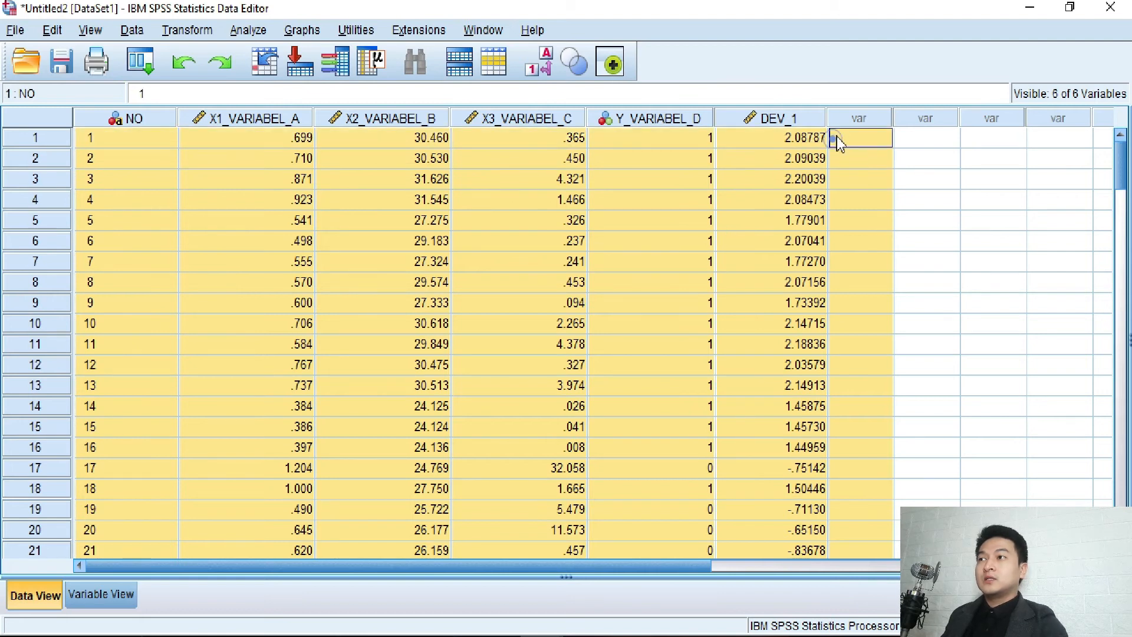
key("Delete")
left_click(564, 364)
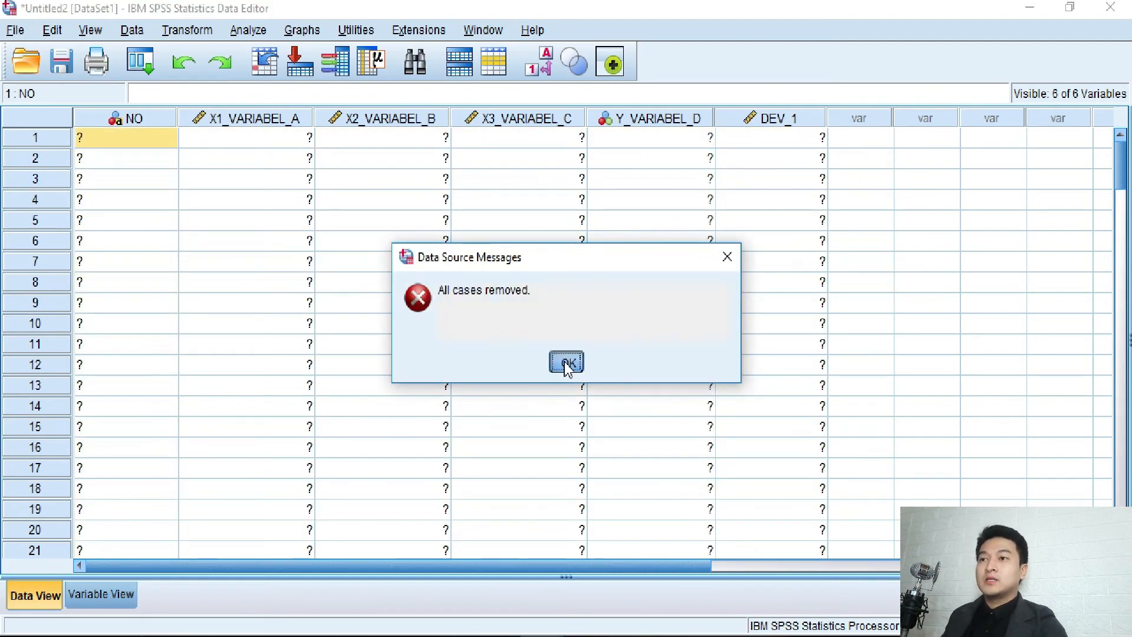
Step: Remove the DEV_1 variable from the variable list
left_click(97, 594)
left_click(38, 216)
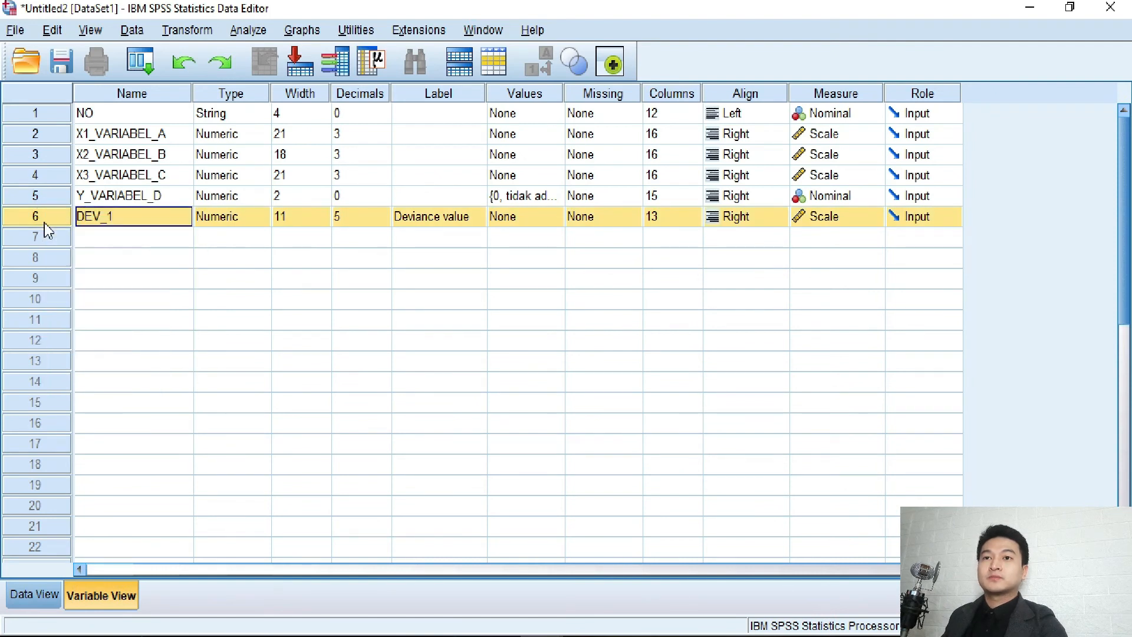
right_click(44, 224)
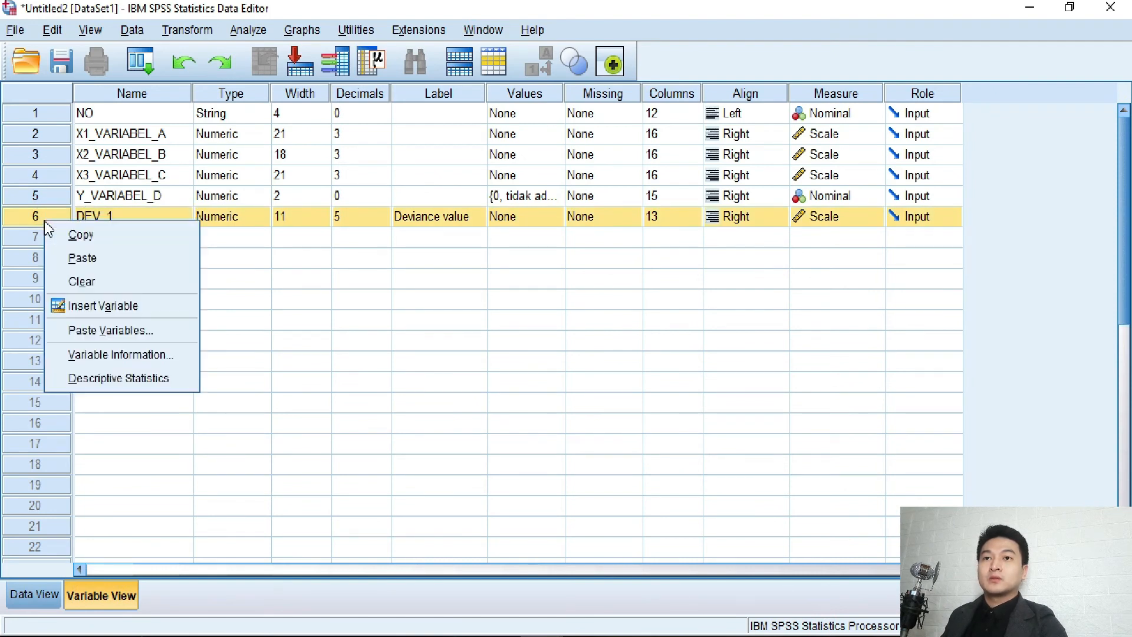
left_click(69, 279)
left_click(74, 609)
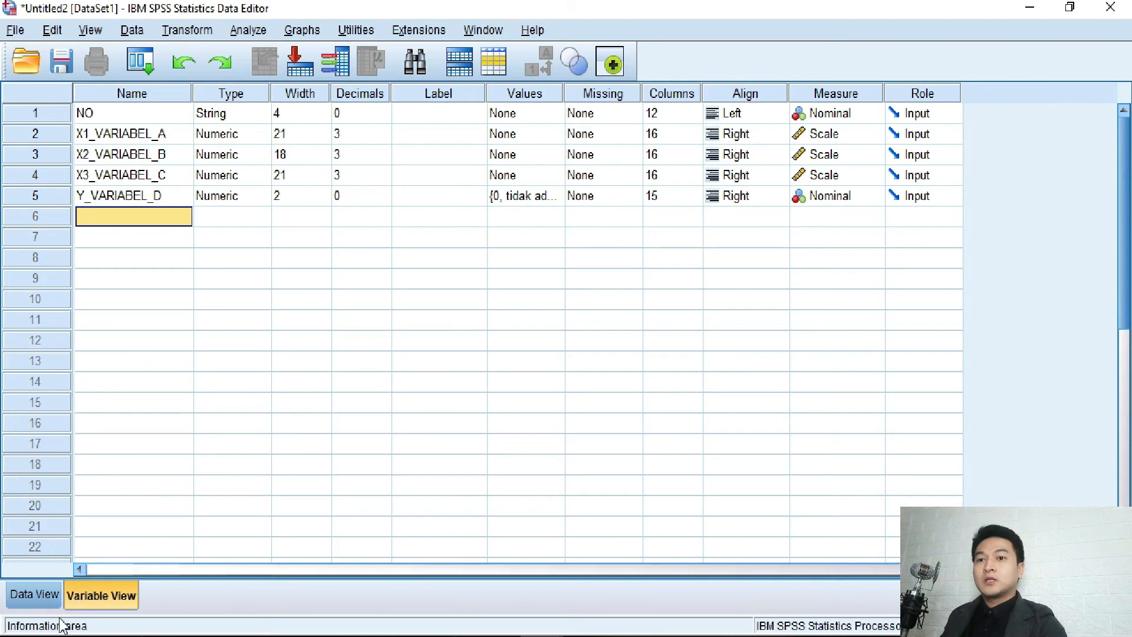
Step: Remove the NO variable so the first column of the dataset is X1_VARIABEL_A
left_click(36, 594)
left_click(136, 144)
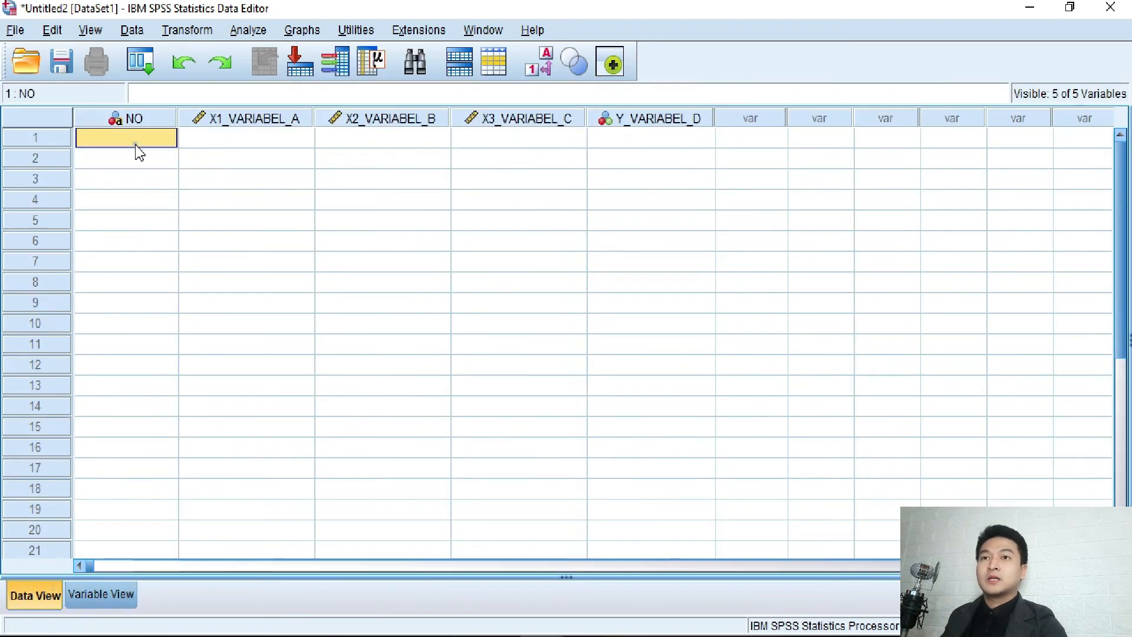
left_click(207, 141)
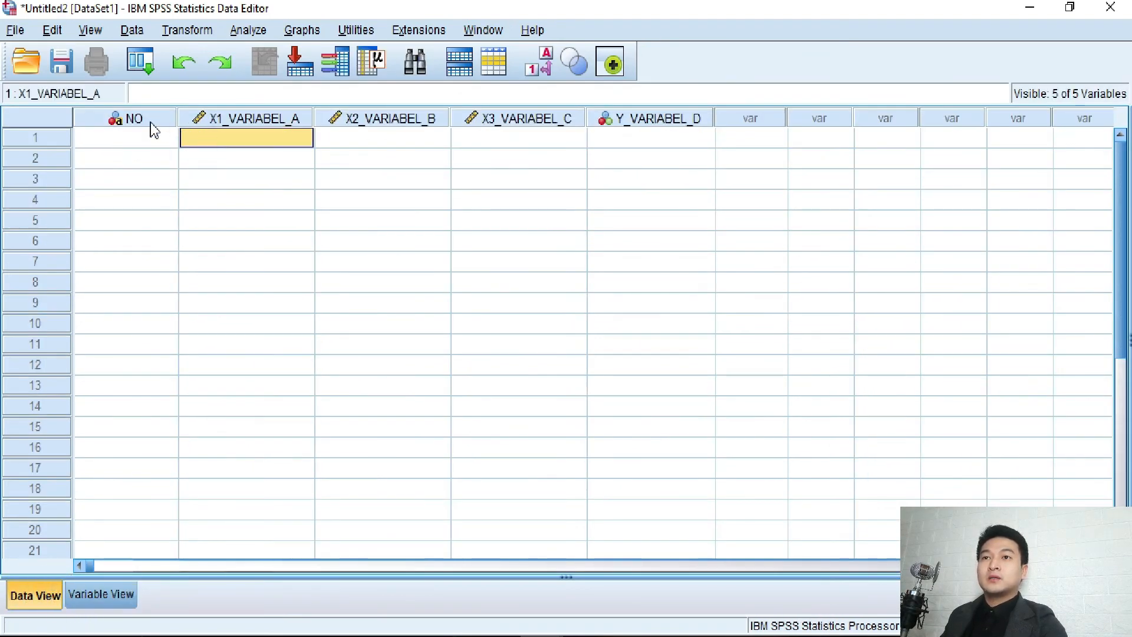
left_click(104, 593)
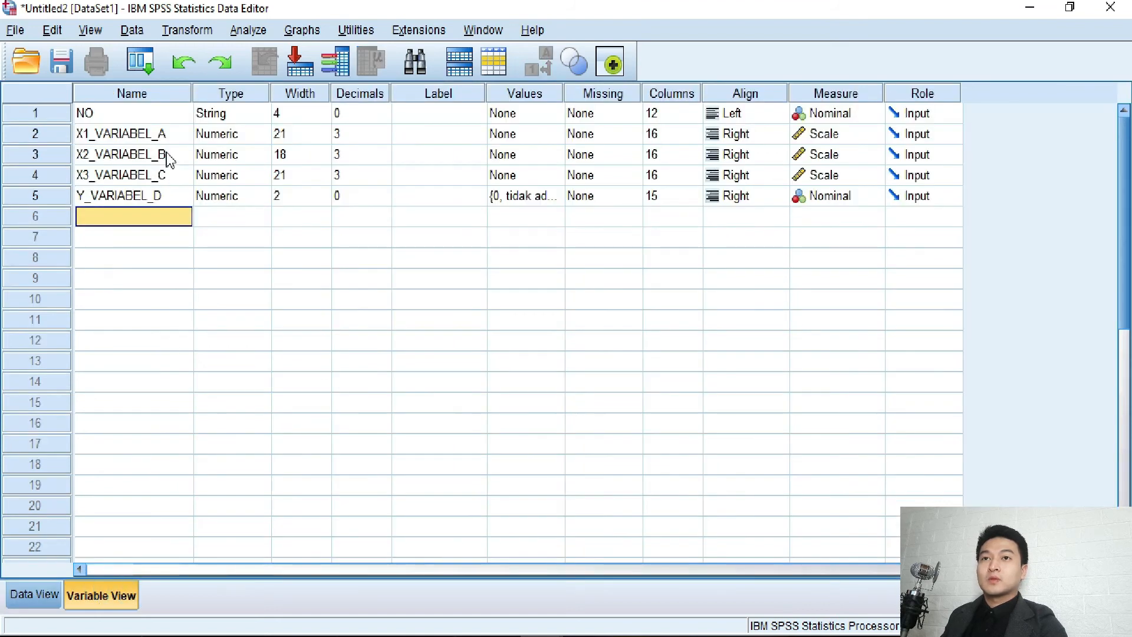
right_click(38, 110)
left_click(62, 172)
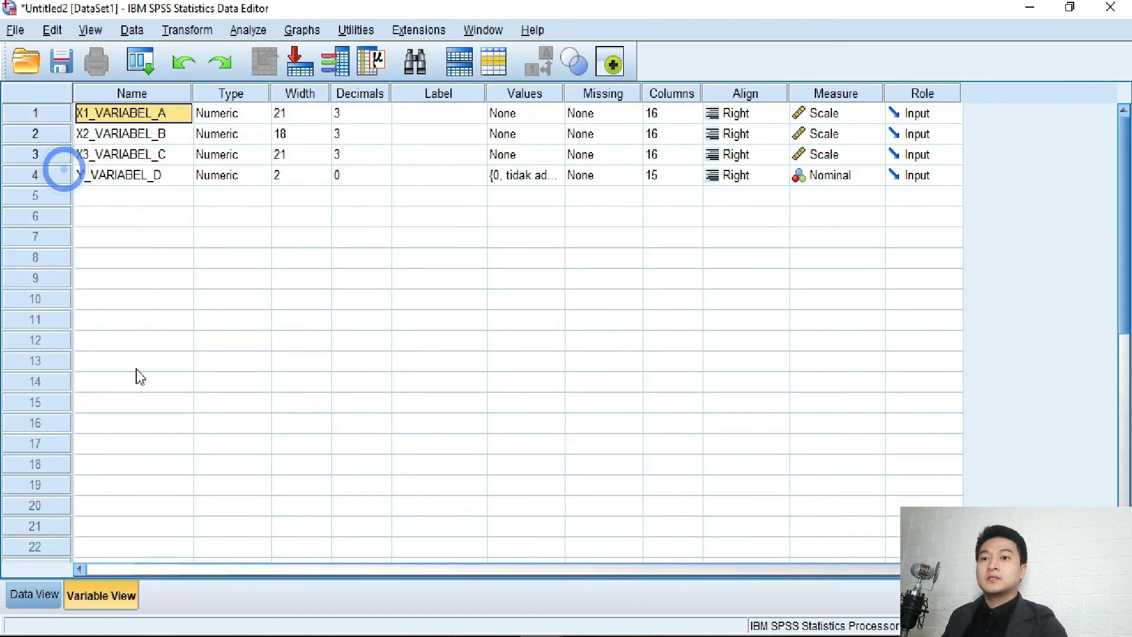
Step: Try to paste the copied data into the empty dataset from case 1 of X1_VARIABEL_A, and undo it
left_click(59, 592)
right_click(149, 136)
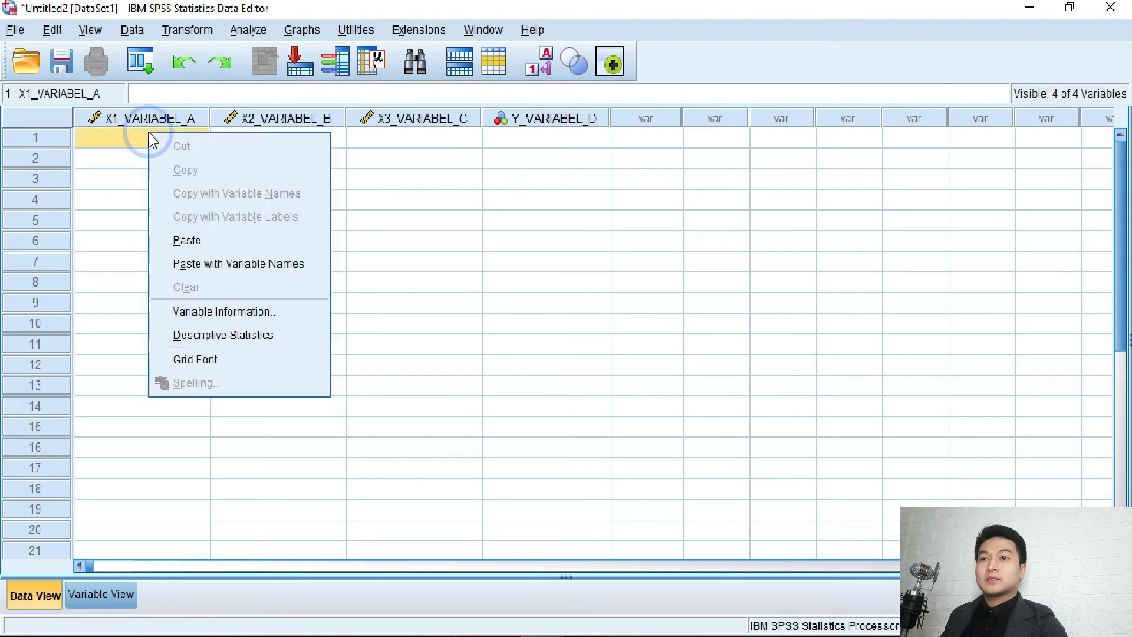
left_click(183, 241)
key("ctrl+z")
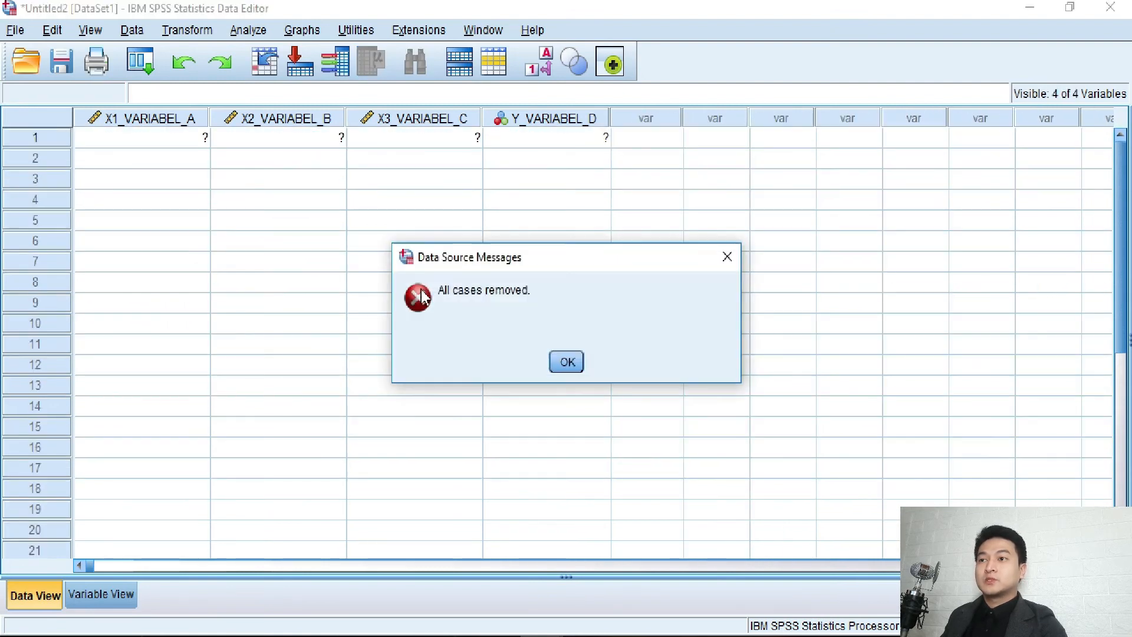
left_click(553, 362)
Step: Switch to Excel and copy the selected range B12:E131 again
left_click(413, 626)
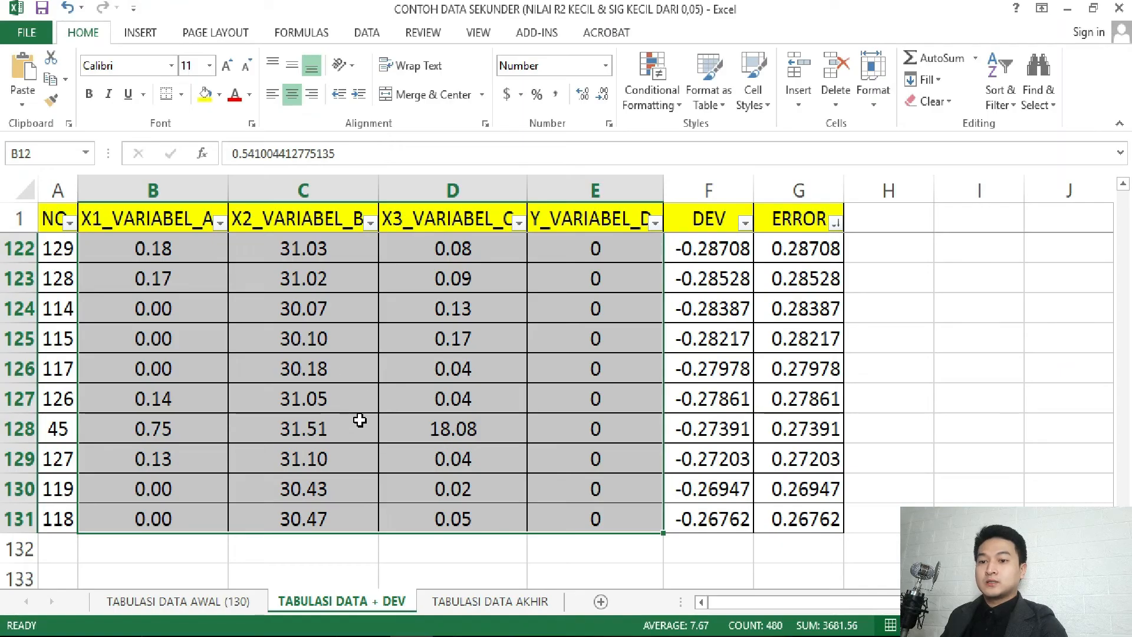
key("ctrl+c")
key("ctrl+q")
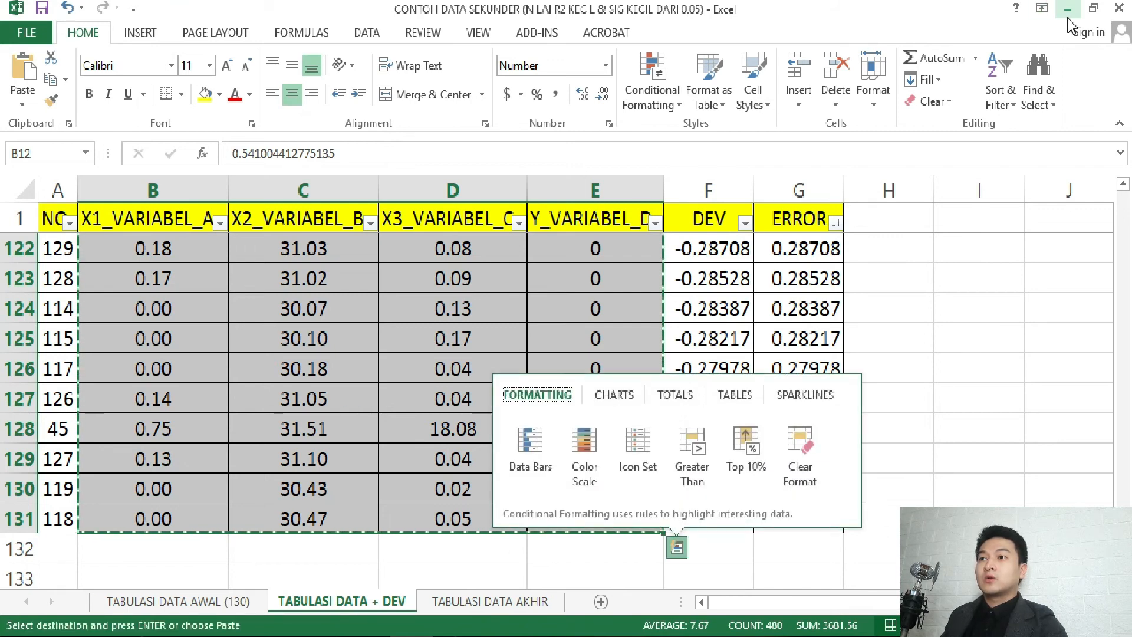
Step: Switch back to SPSS, paste the data from case 1 of X1_VARIABEL_A, and check down to the last pasted case
left_click(1067, 9)
left_click(168, 137)
right_click(169, 137)
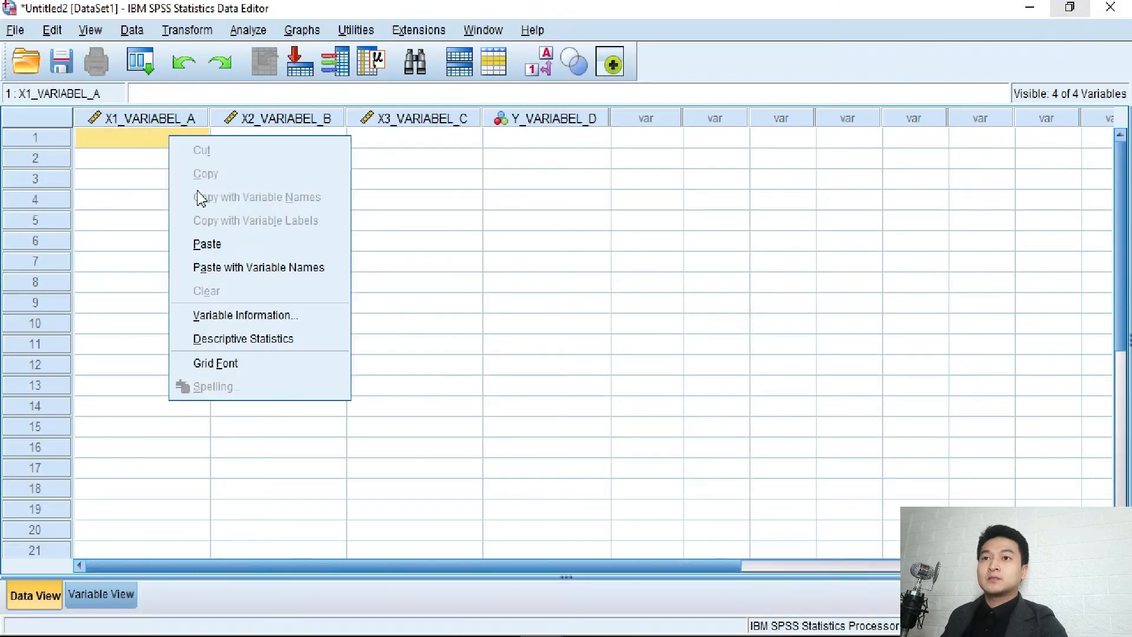
left_click(232, 242)
scroll(362, 368, "down", 20)
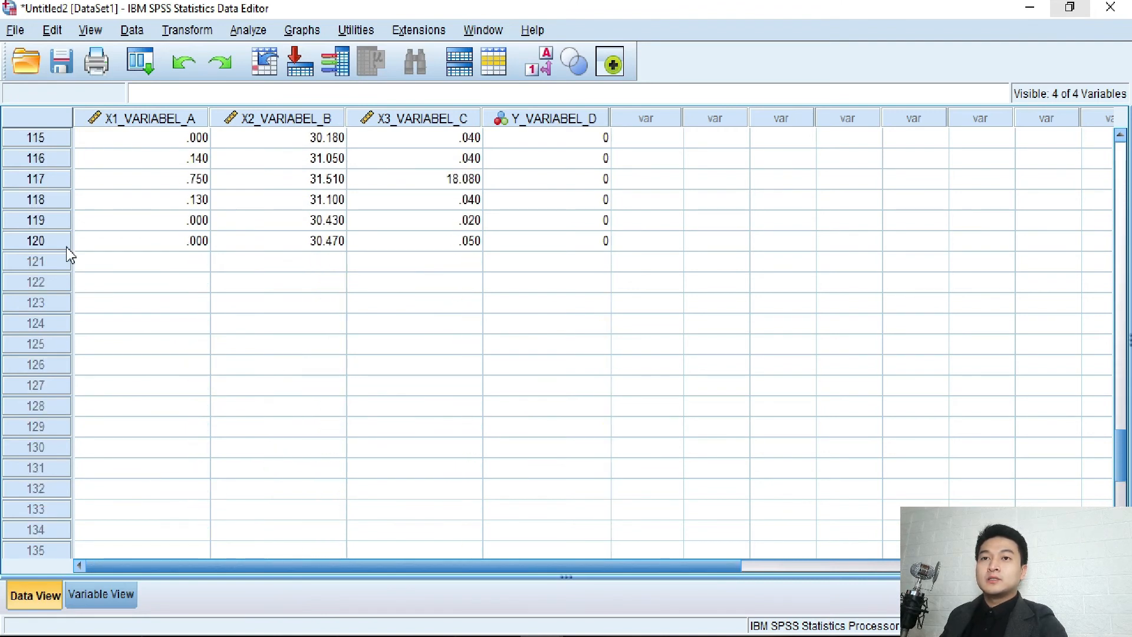
left_click(48, 239)
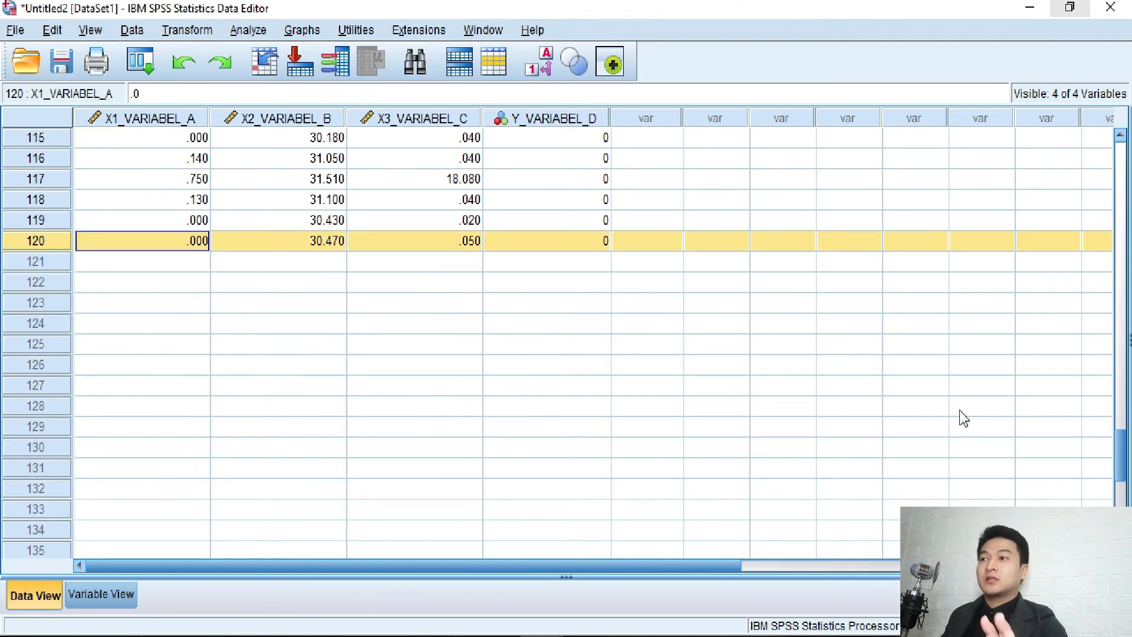
left_click_drag(1121, 457, 1126, 158)
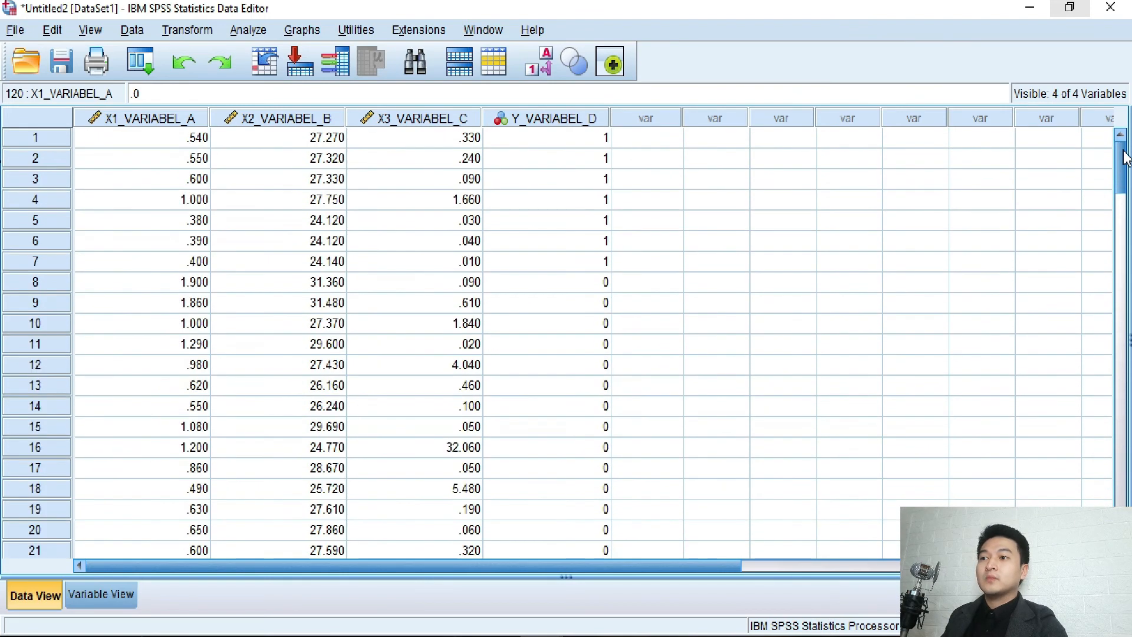
Step: Open the Binary Logistic Regression setup and turn off saving of the deviance residuals
left_click(247, 30)
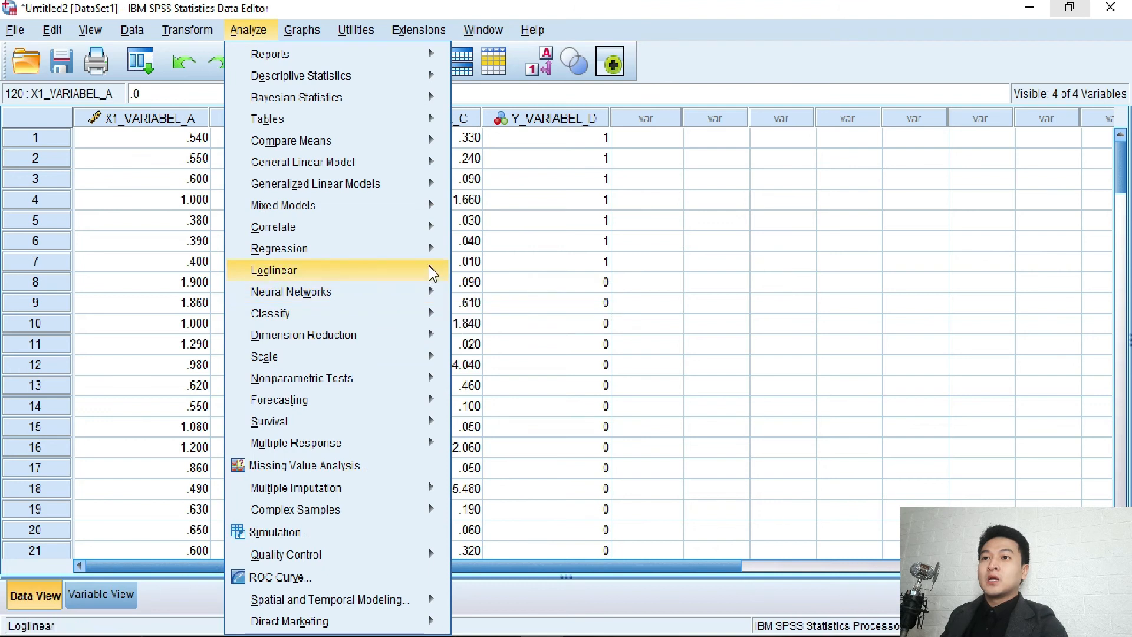
mouse_move(440, 248)
left_click(559, 347)
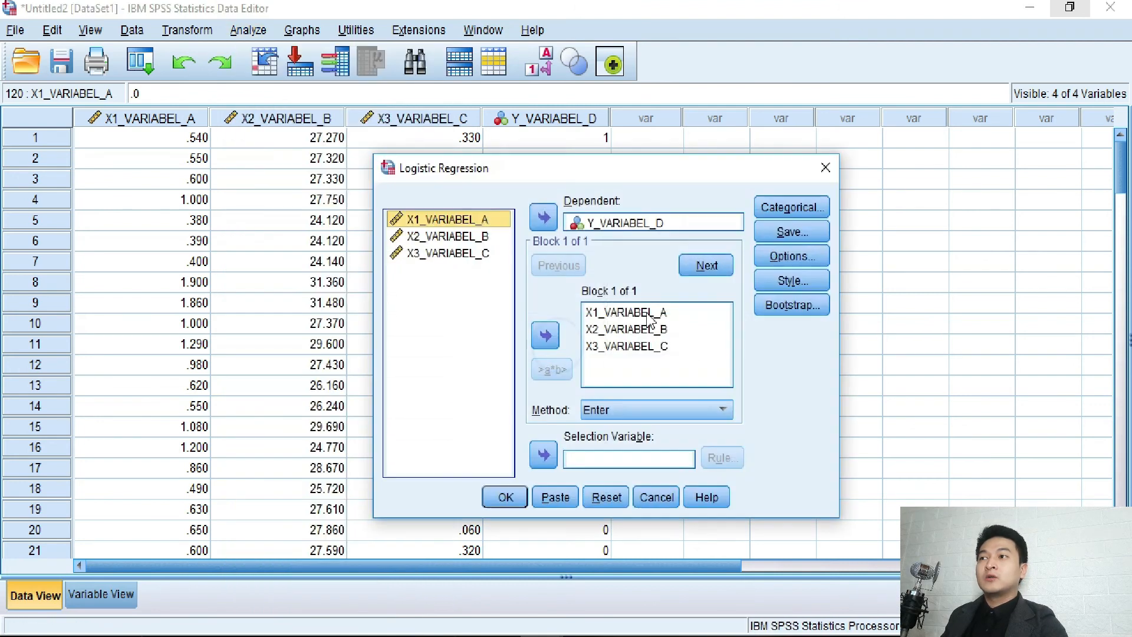
left_click(790, 232)
left_click(666, 336)
left_click(545, 465)
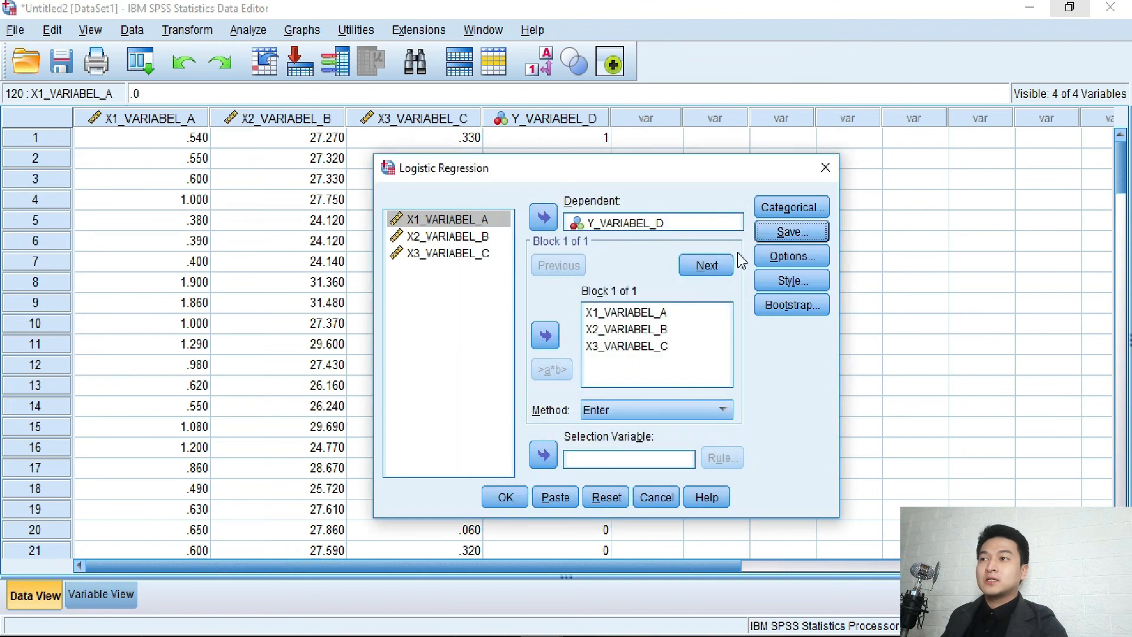
Step: Keep the Hosmer-Lemeshow goodness-of-fit option and run the regression of Y_VARIABEL_D on X1_VARIABEL_A, X2_VARIABEL_B and X3_VARIABEL_C
left_click(777, 263)
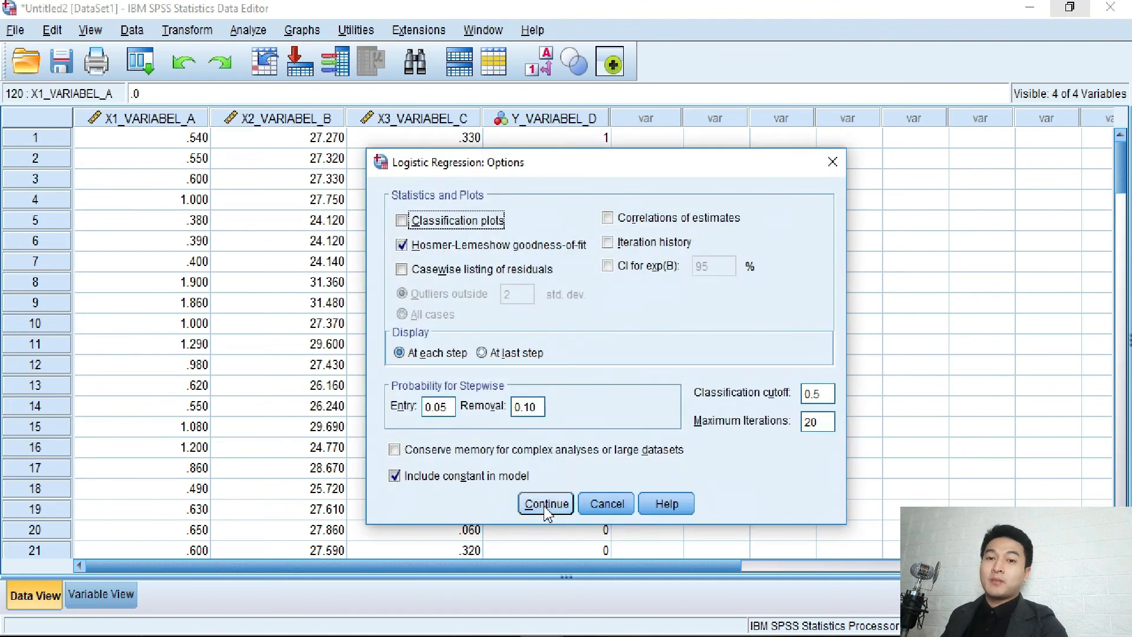
left_click(546, 506)
left_click(502, 501)
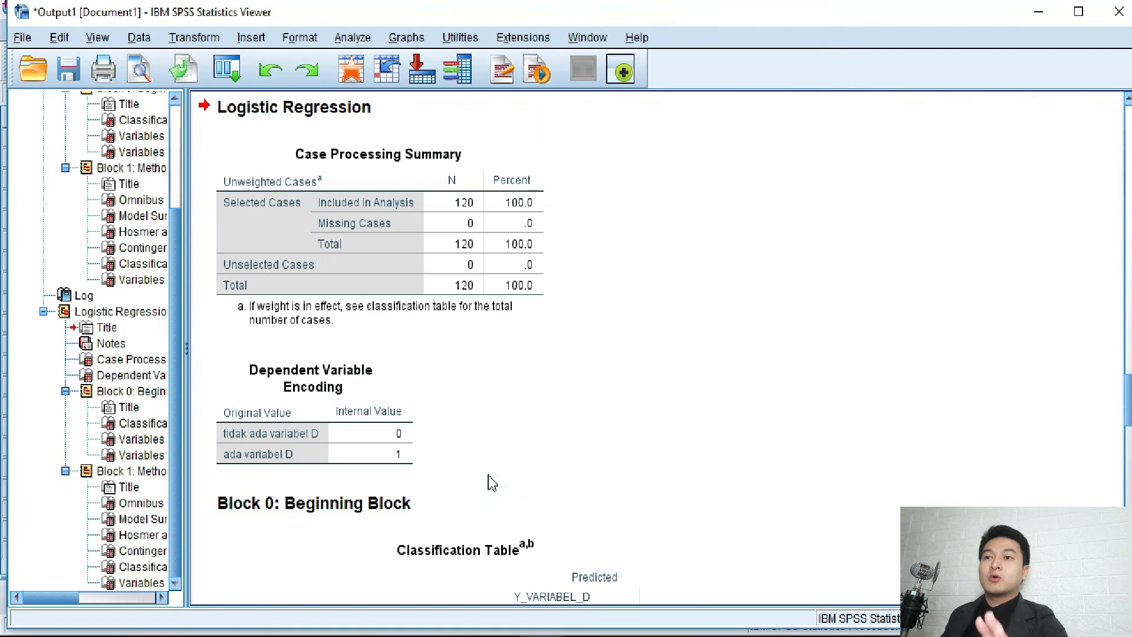
Step: Examine the R Square values in the new Model Summary and the significance of the Hosmer and Lemeshow Test
scroll(560, 467, "down", 15)
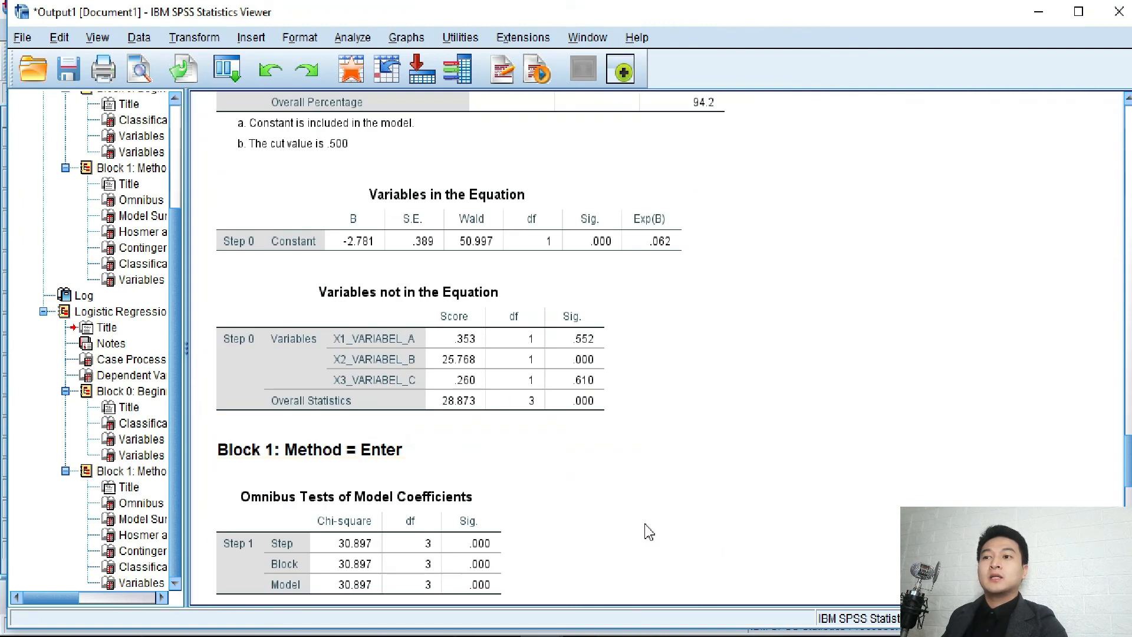
scroll(625, 421, "down", 3)
left_click(352, 135)
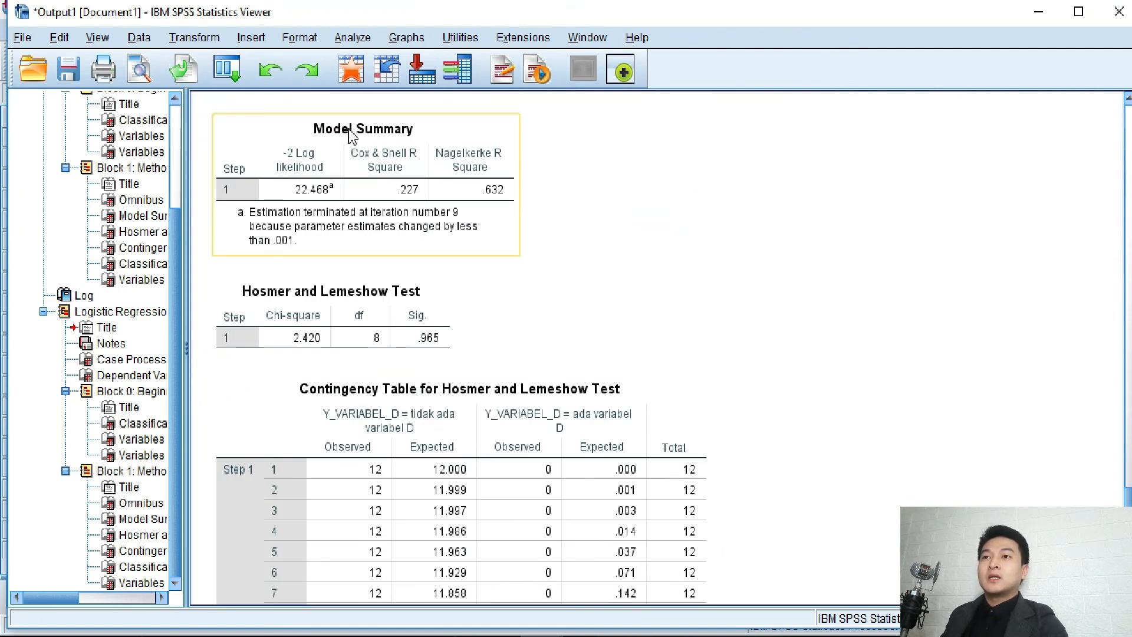
scroll(453, 195, "up", 1)
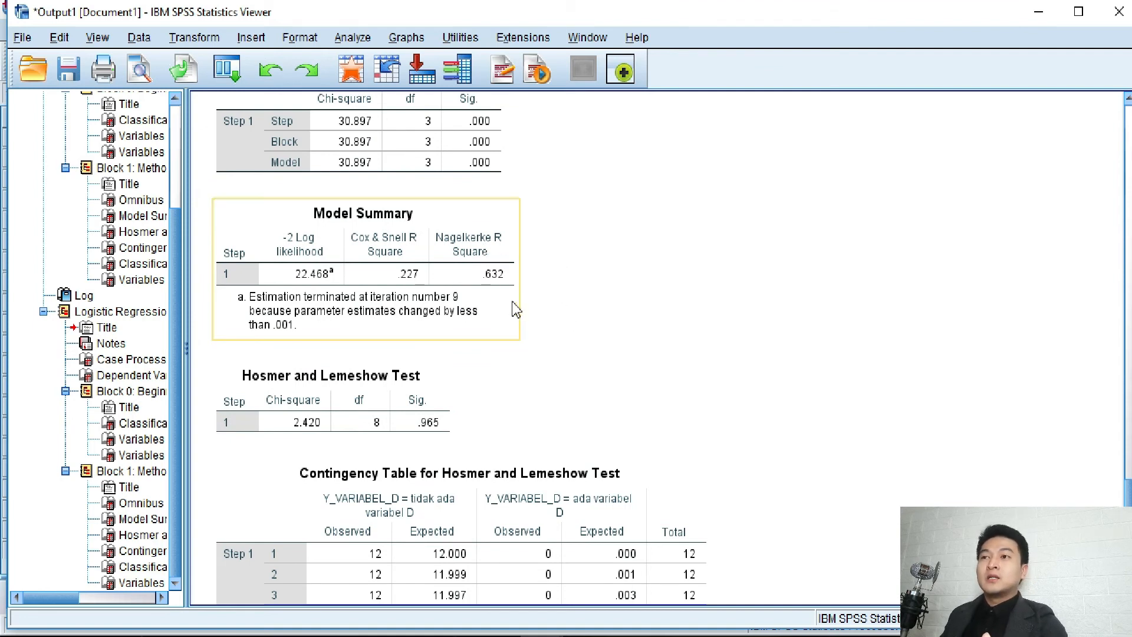
left_click(523, 312)
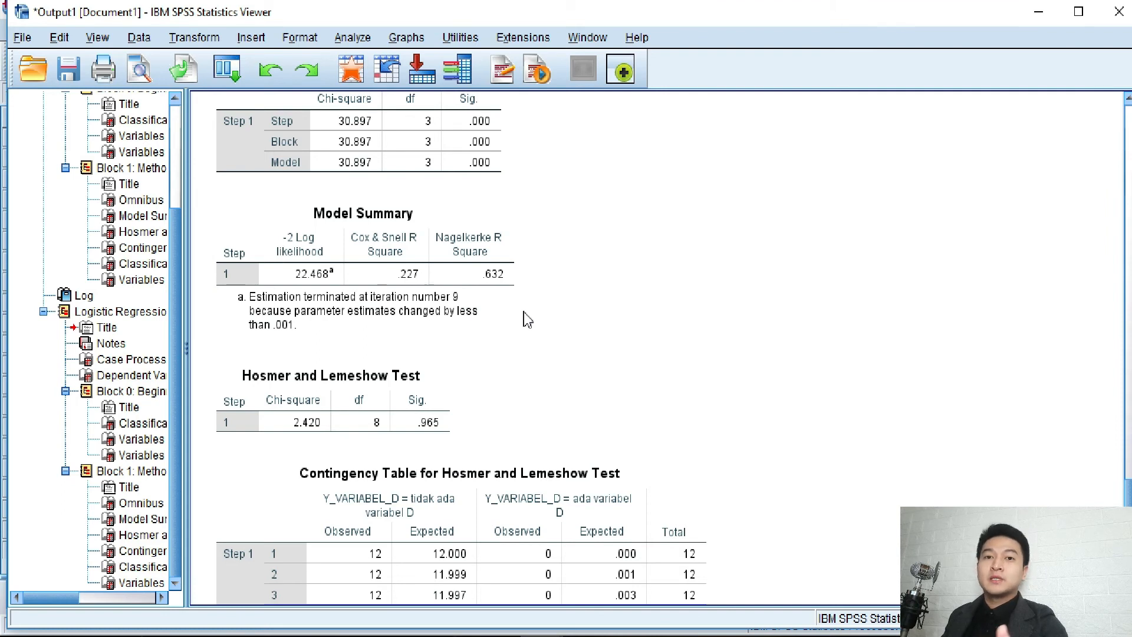
left_click(482, 276)
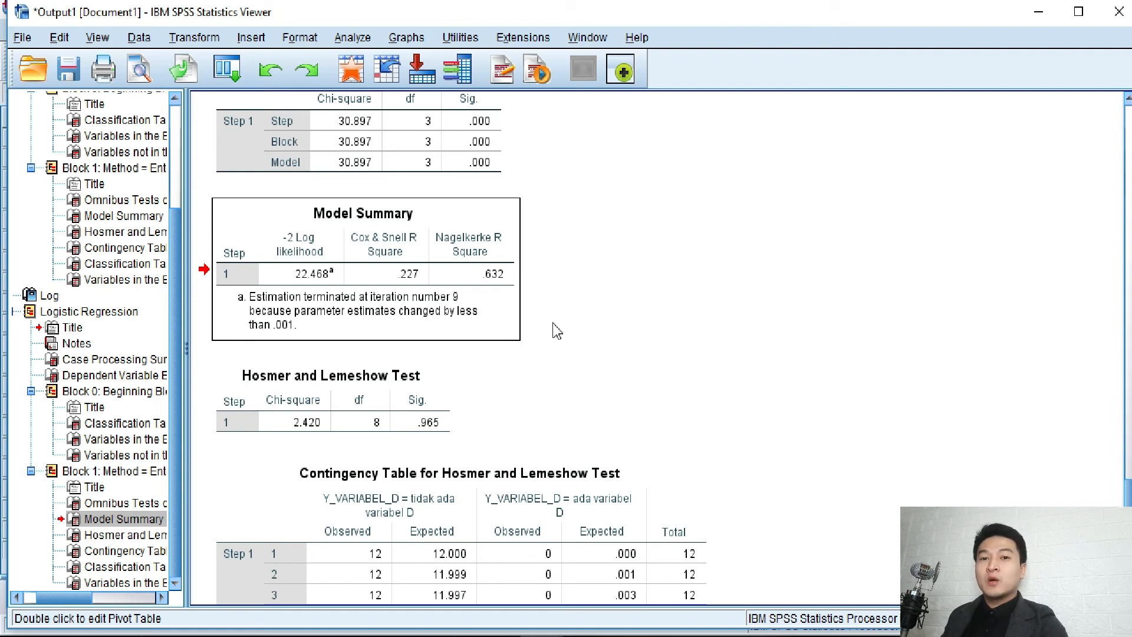
left_click(503, 329)
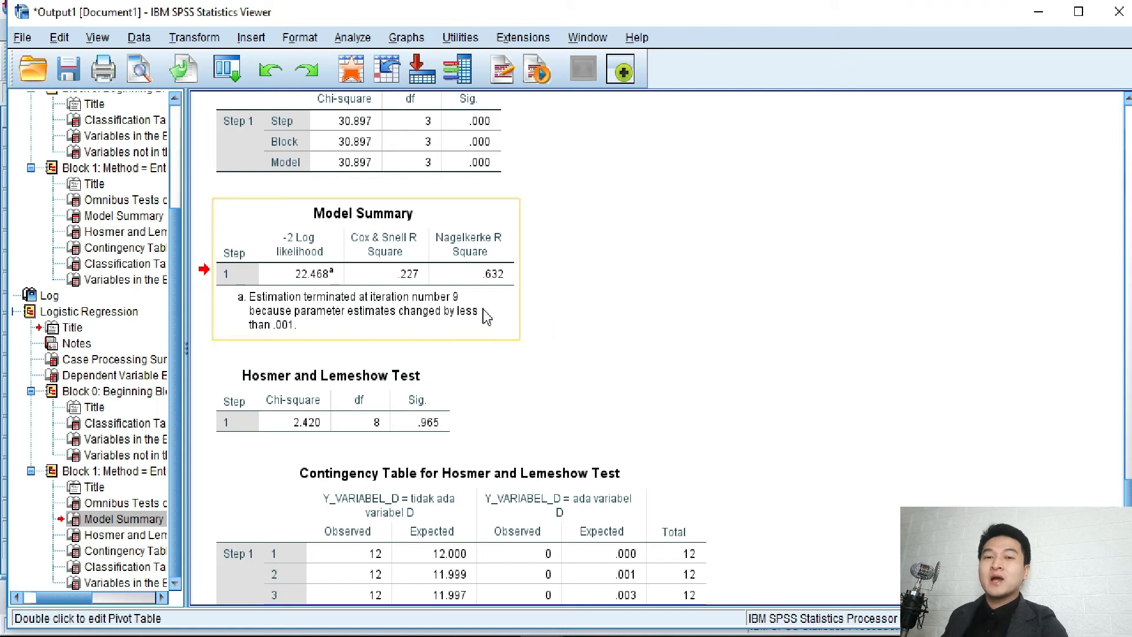
left_click(382, 422)
scroll(369, 342, "down", 3)
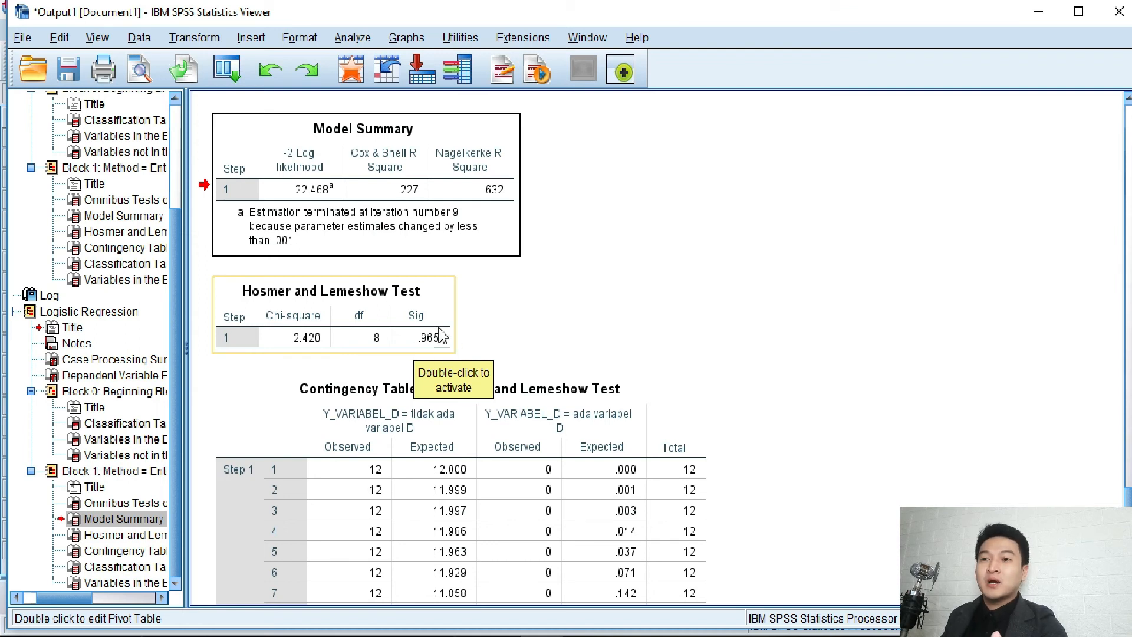
scroll(442, 342, "down", 3)
scroll(412, 386, "up", 6)
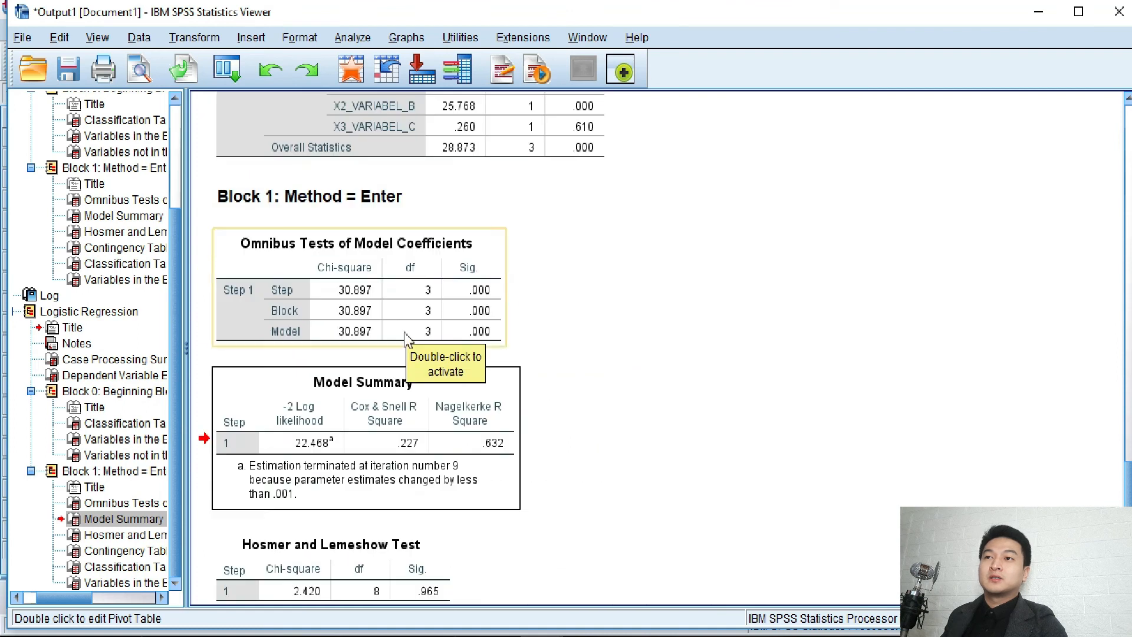
scroll(448, 430, "down", 3)
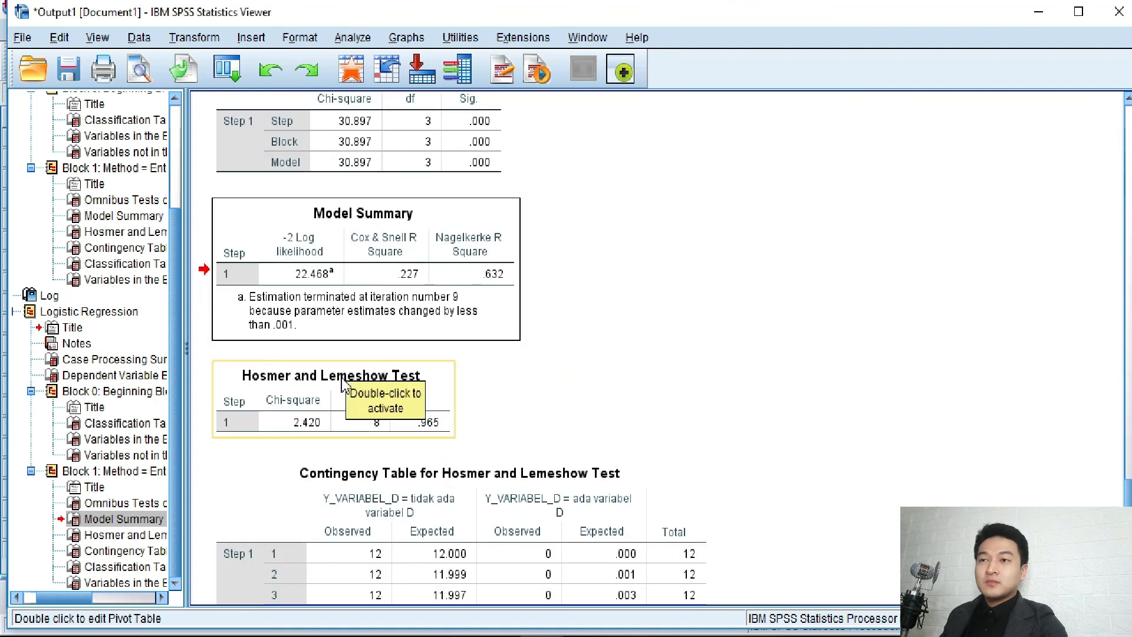